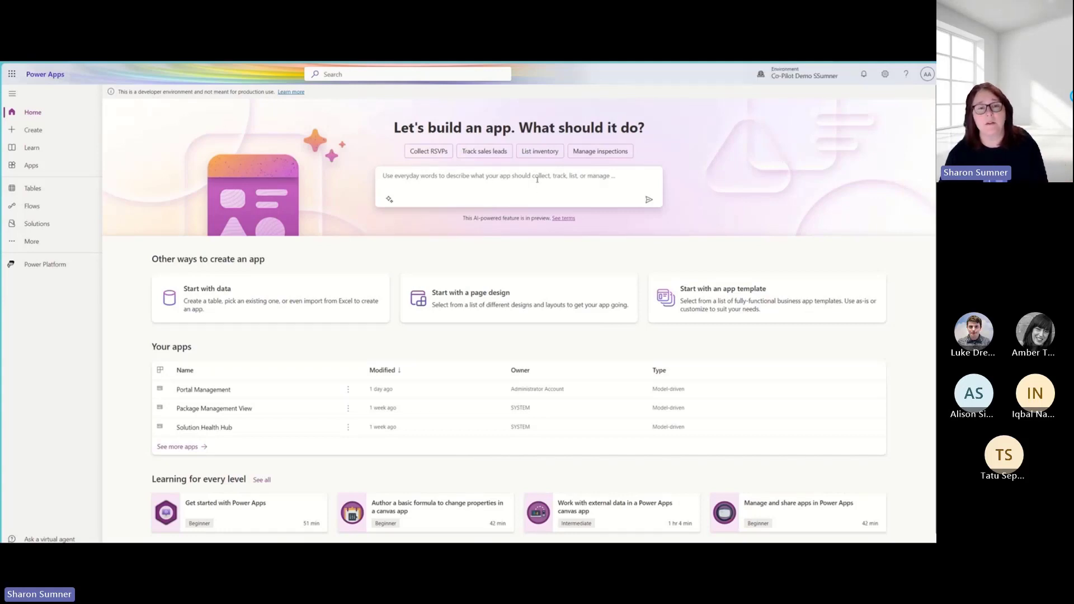
- Submit the prompt "Create a contract management app" to have Copilot generate a starting table
text(Create a contract management)
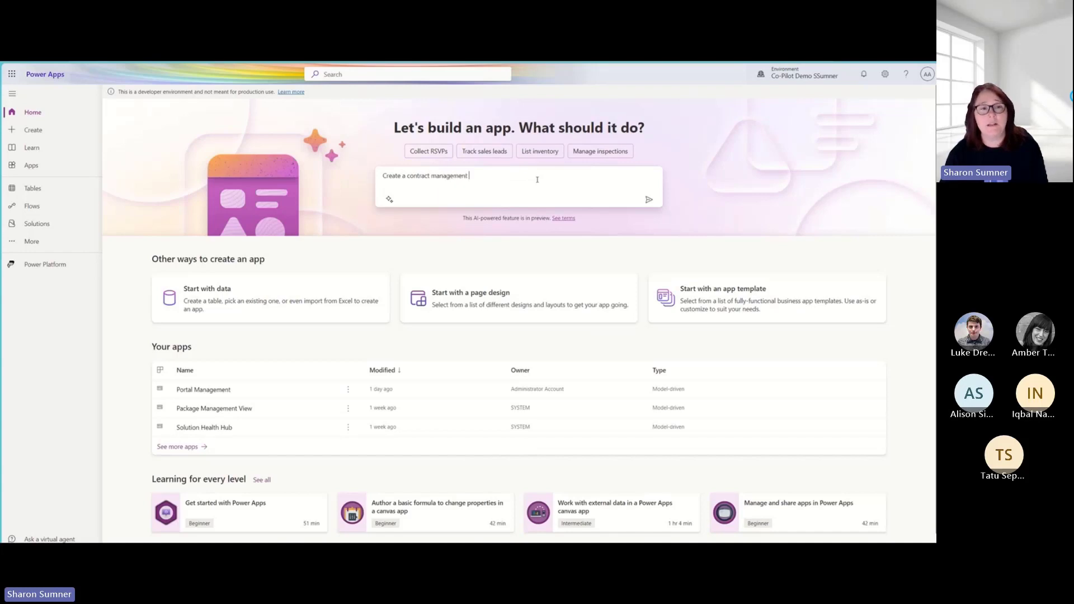
text( app)
click(649, 199)
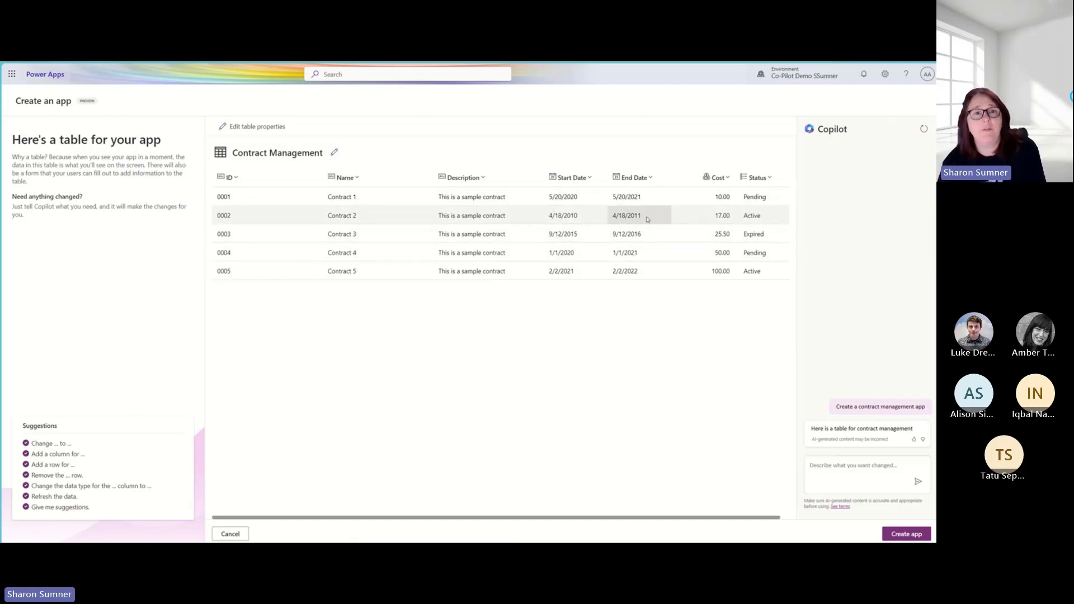
- Ask Copilot to add a signed date to the Contract Management table and remove the cost column
click(844, 470)
text(Change Star)
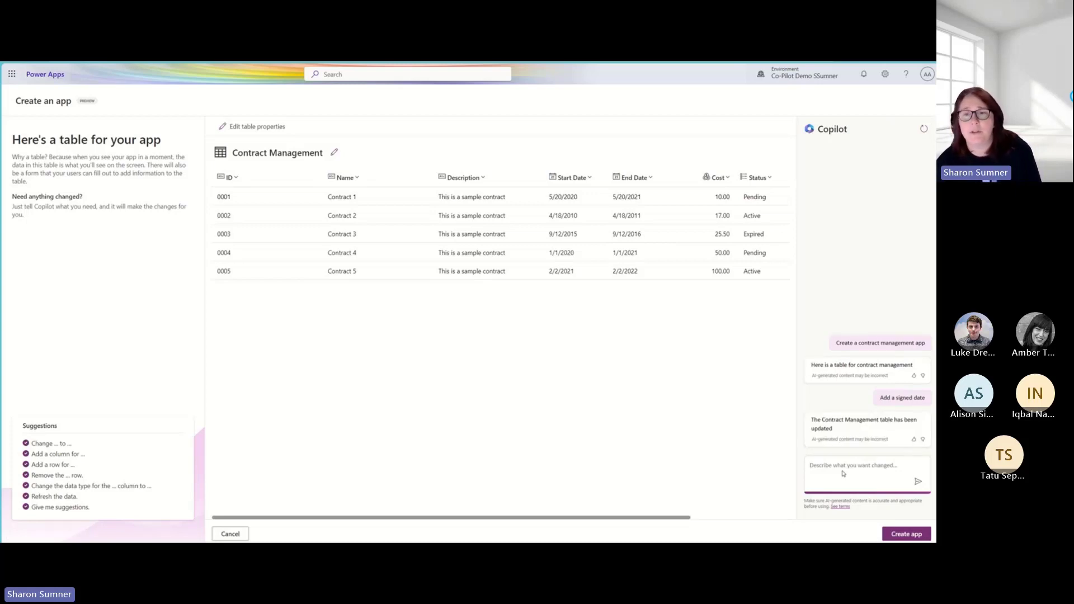
text(remove cost)
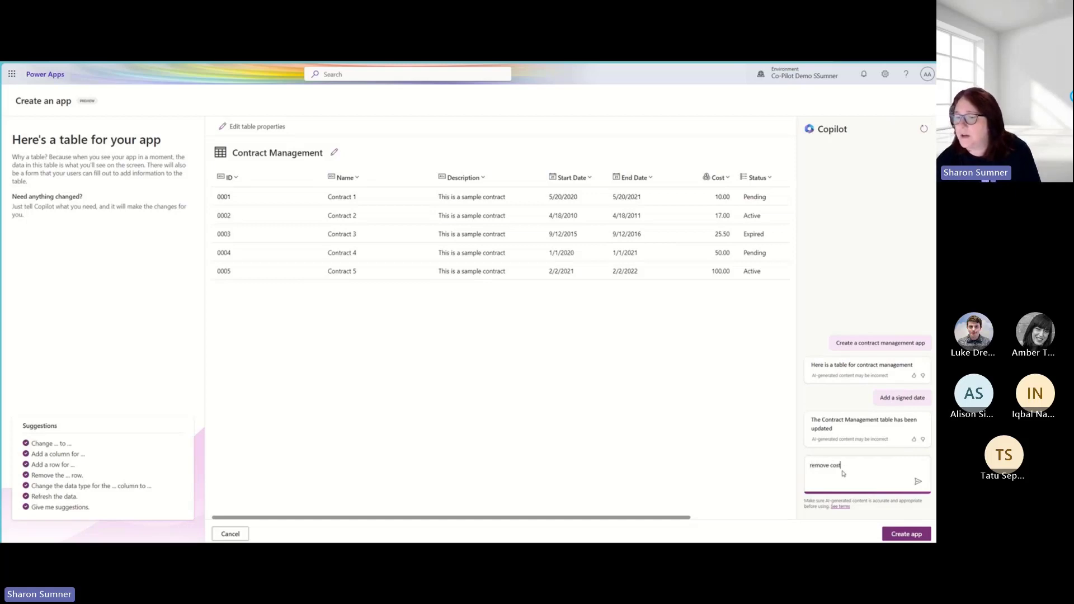
key(Return)
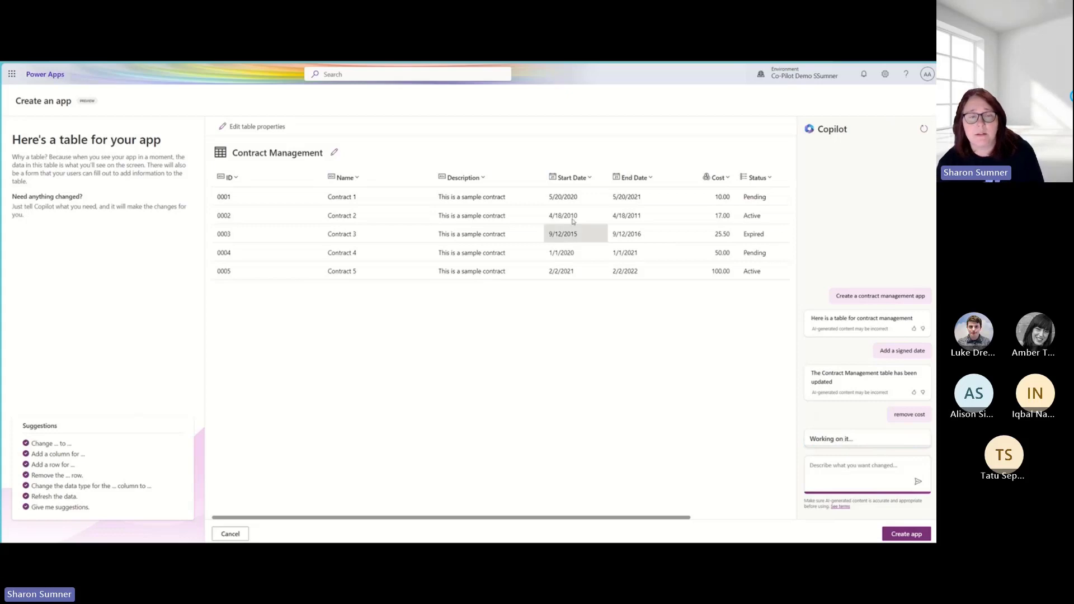
- Ask Copilot to change the signed date column to date only, not time
drag(653, 519, 737, 525)
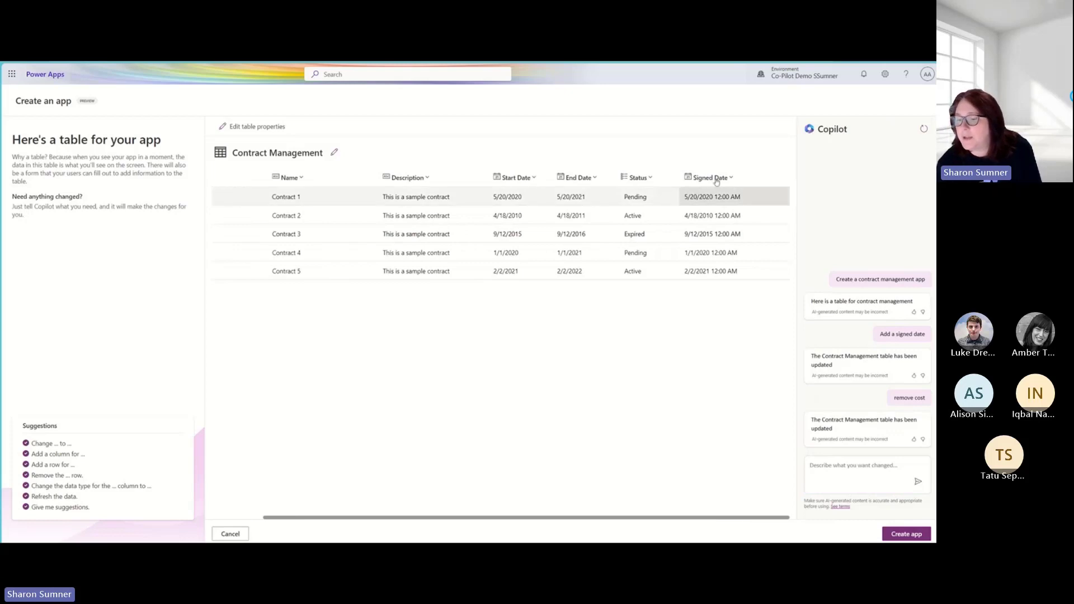
click(870, 479)
text(change)
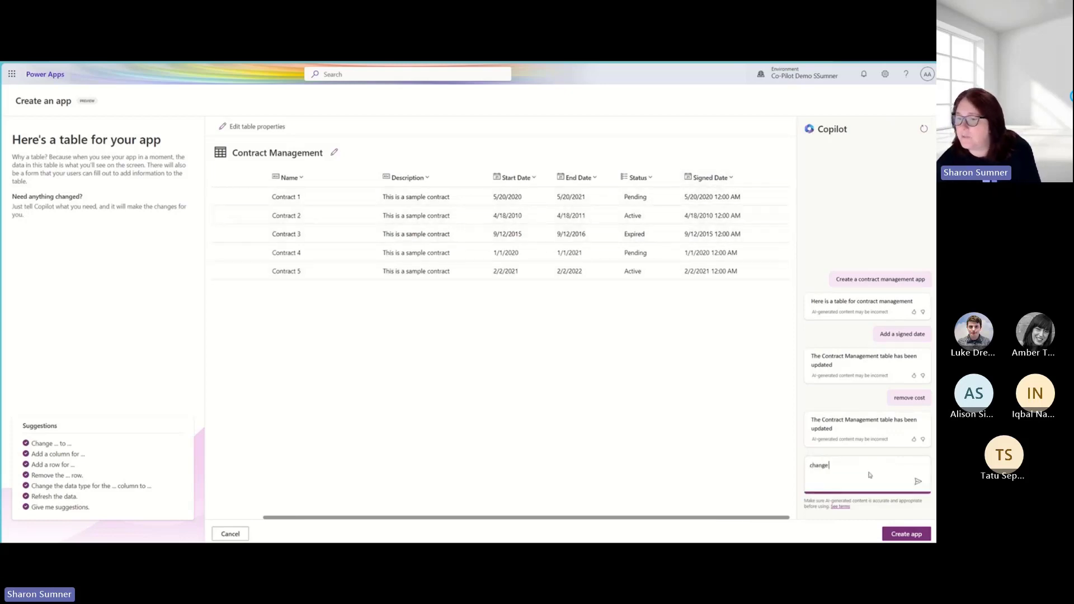
text( signed dat)
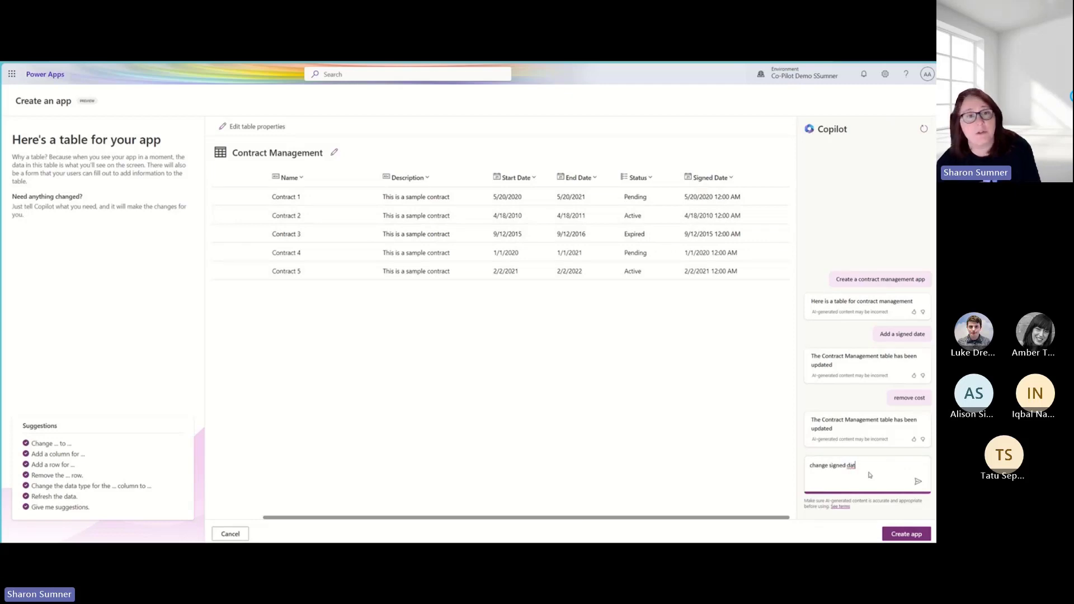
text(e to da)
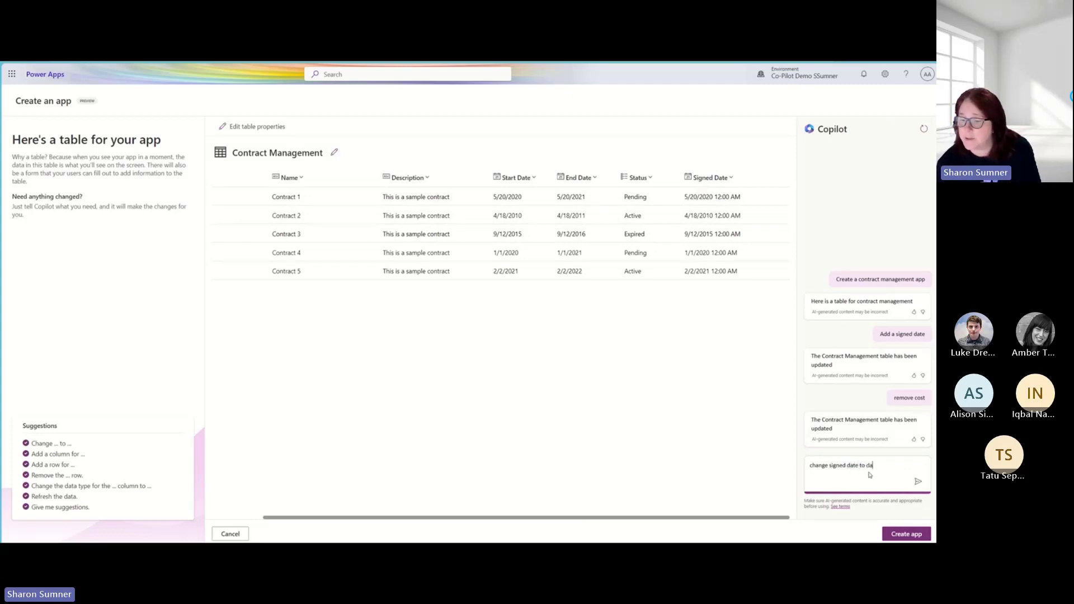
text(te only not tim)
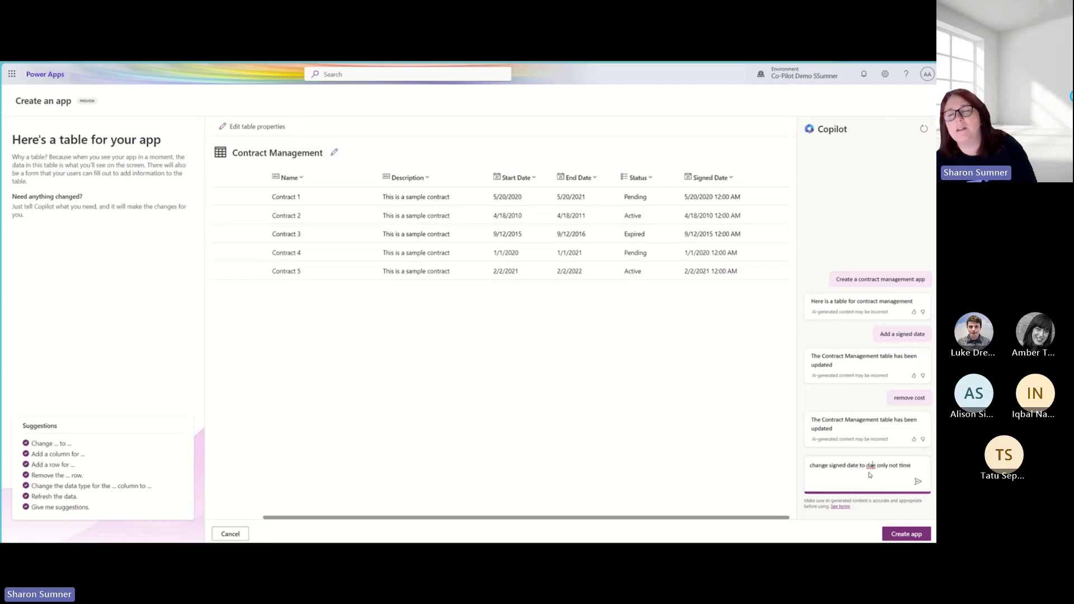
text(e)
key(Return)
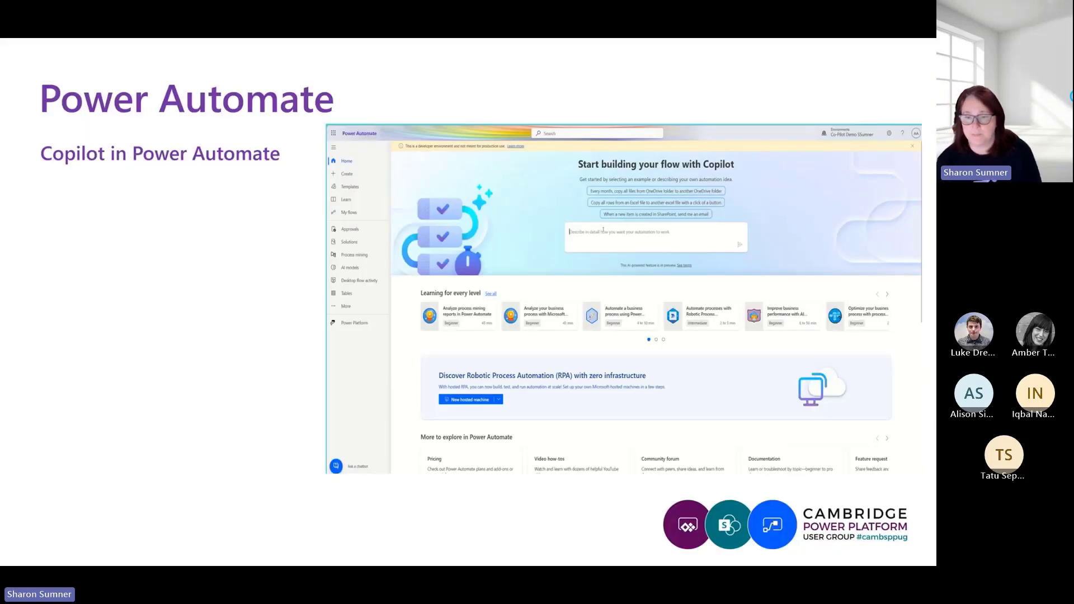
right_click(544, 86)
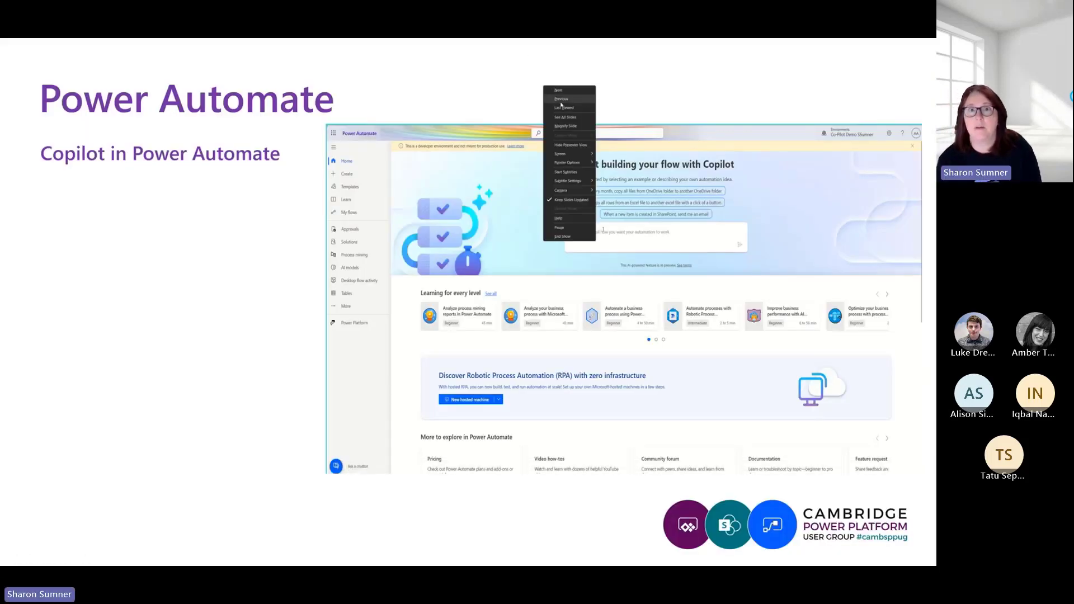
click(561, 101)
click(692, 370)
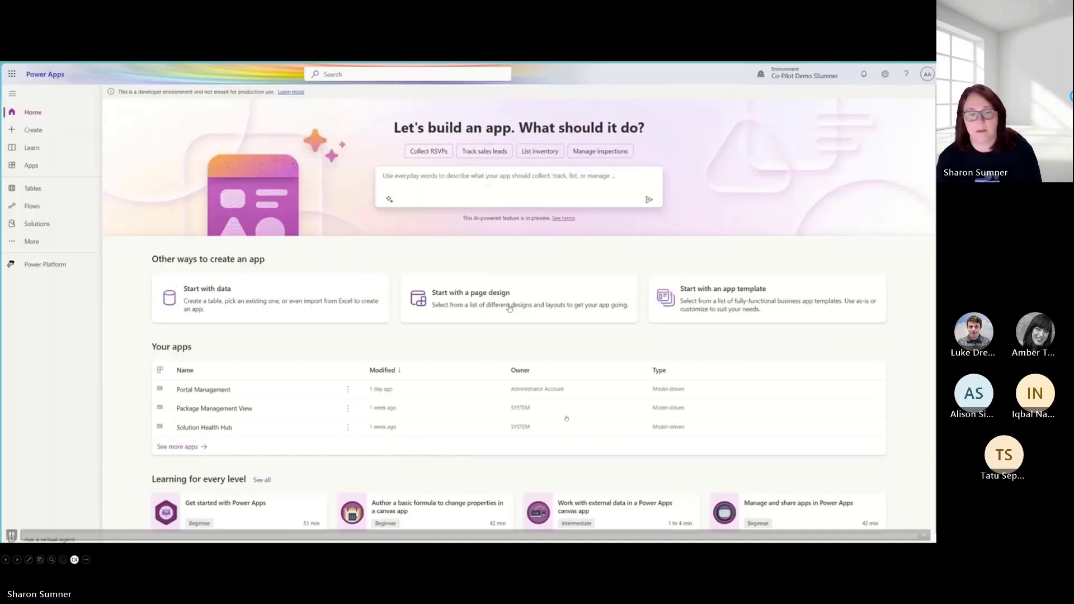
click(249, 535)
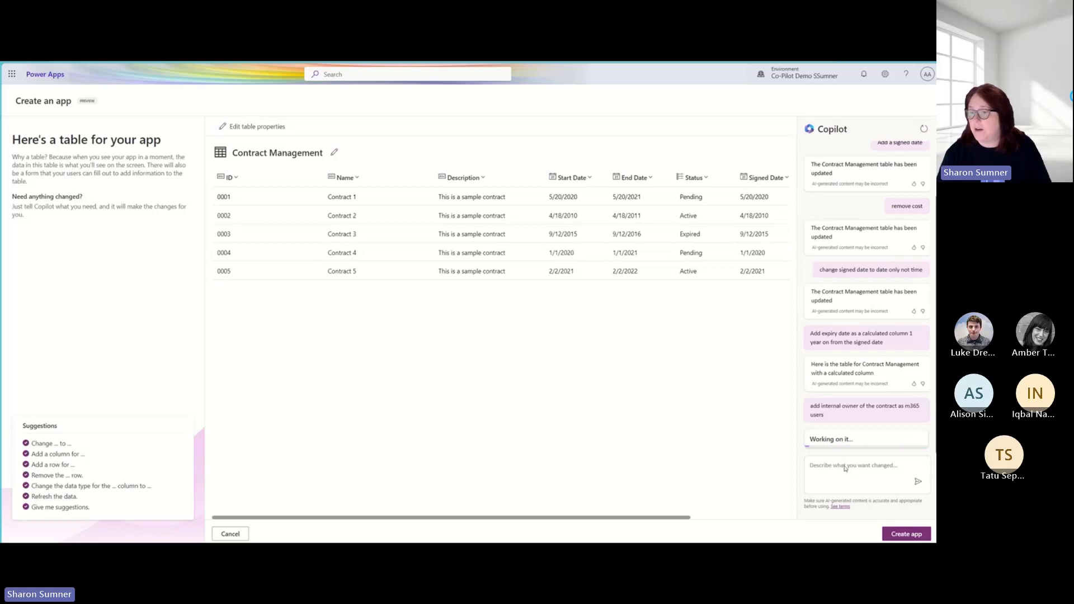
- Ask Copilot to add a customer column to the Contract Management table
click(833, 465)
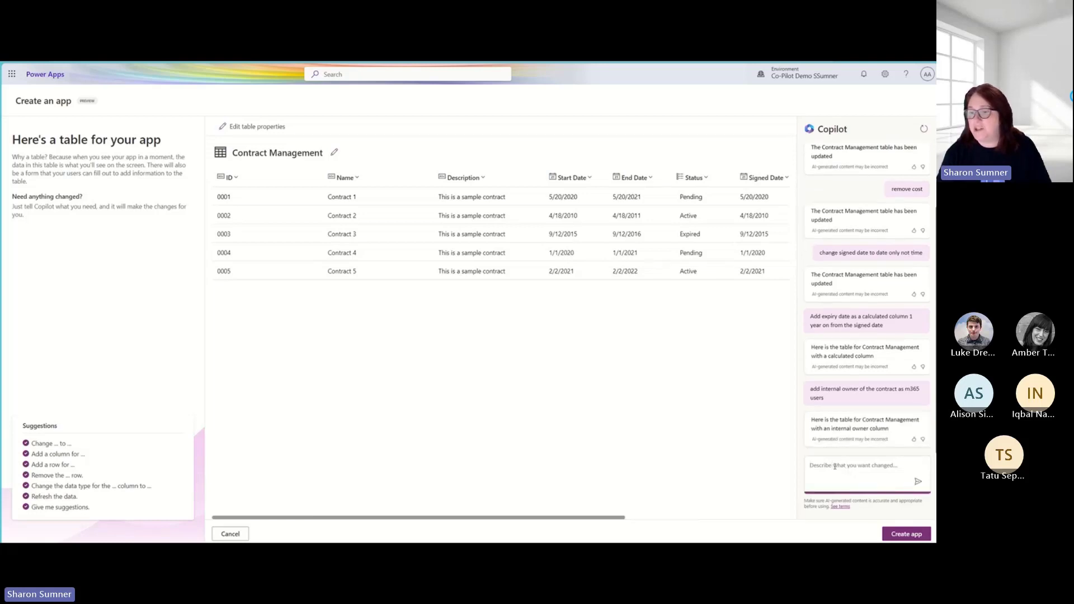
drag(621, 517, 771, 536)
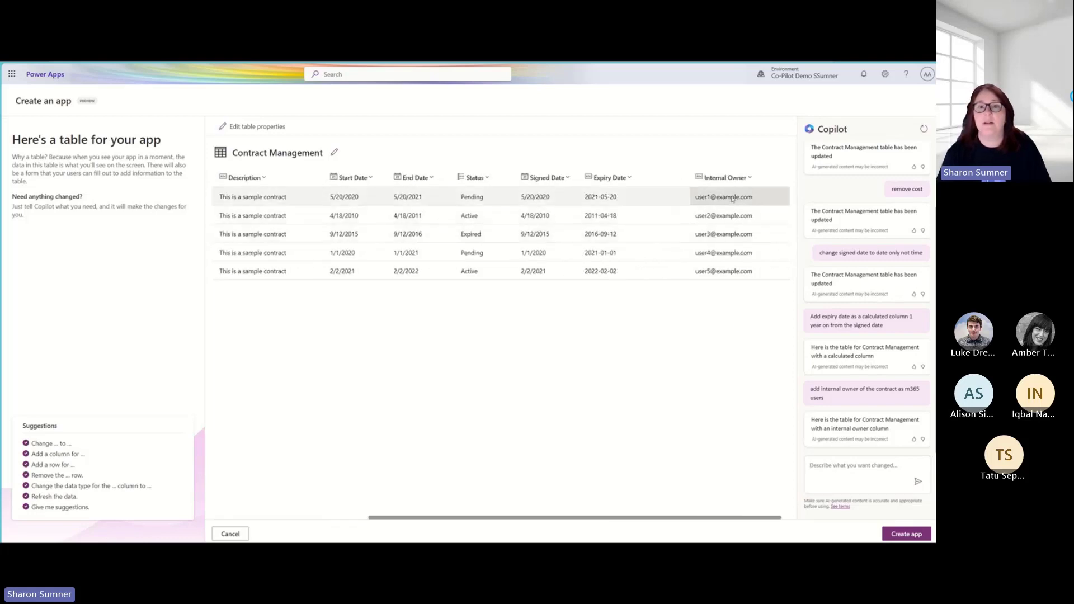
click(845, 472)
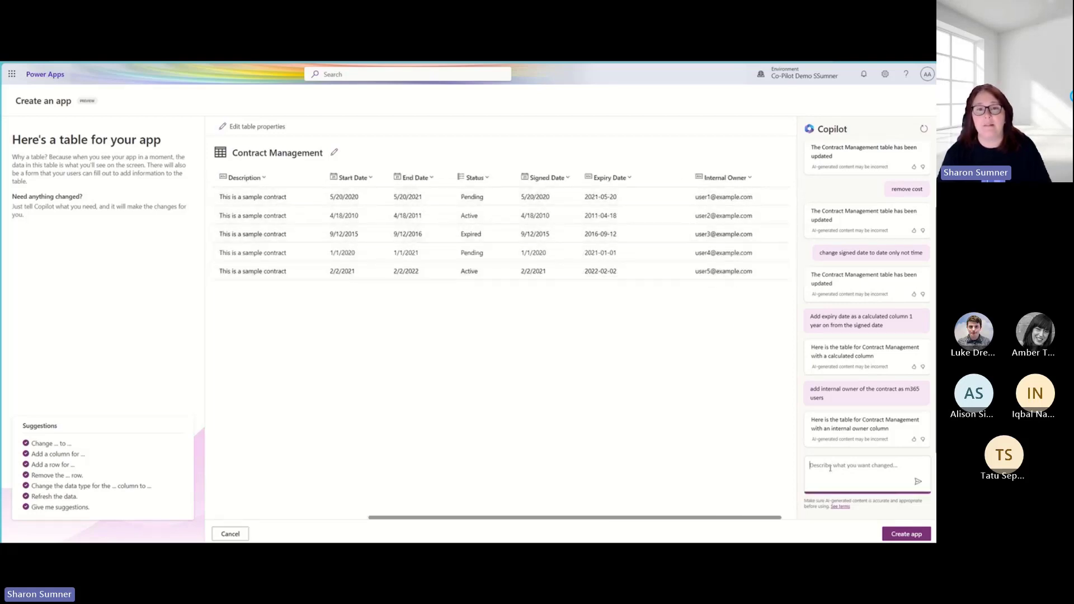
drag(767, 521, 639, 519)
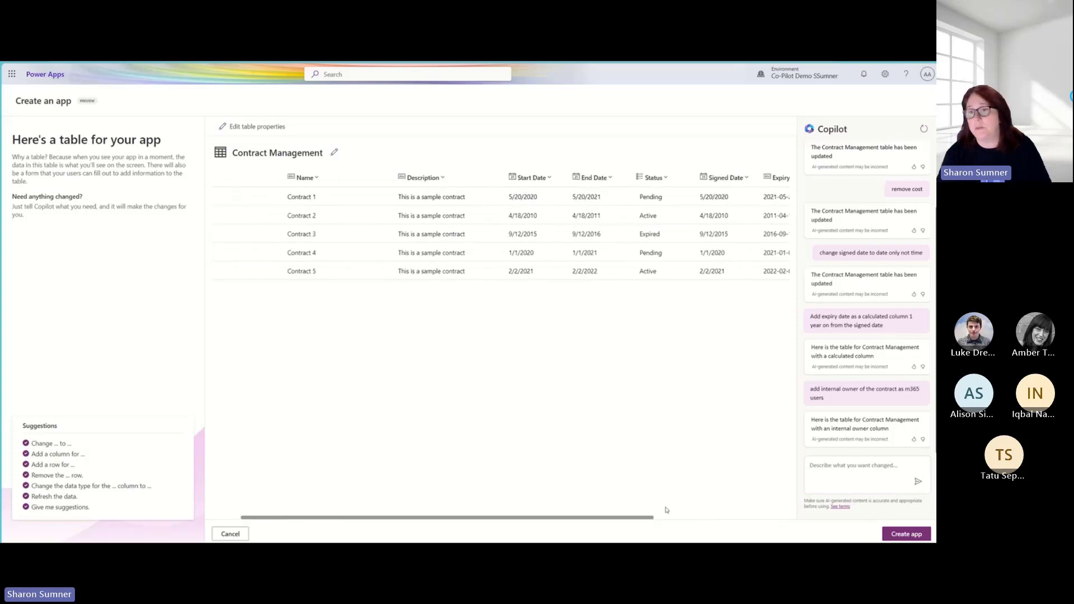
click(864, 466)
text(Ad)
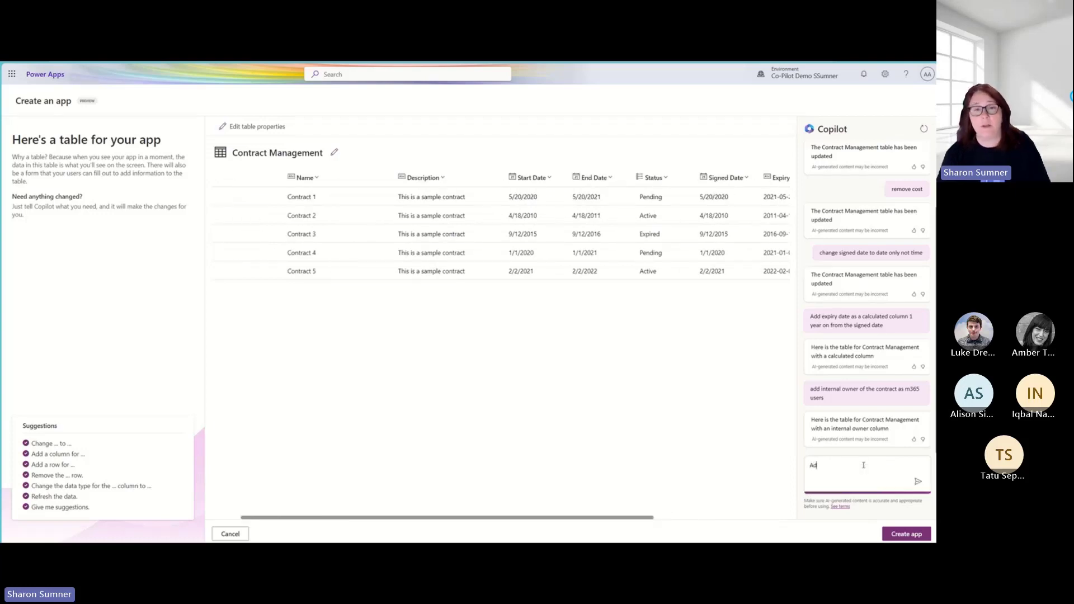
text(d a customer column)
key(Return)
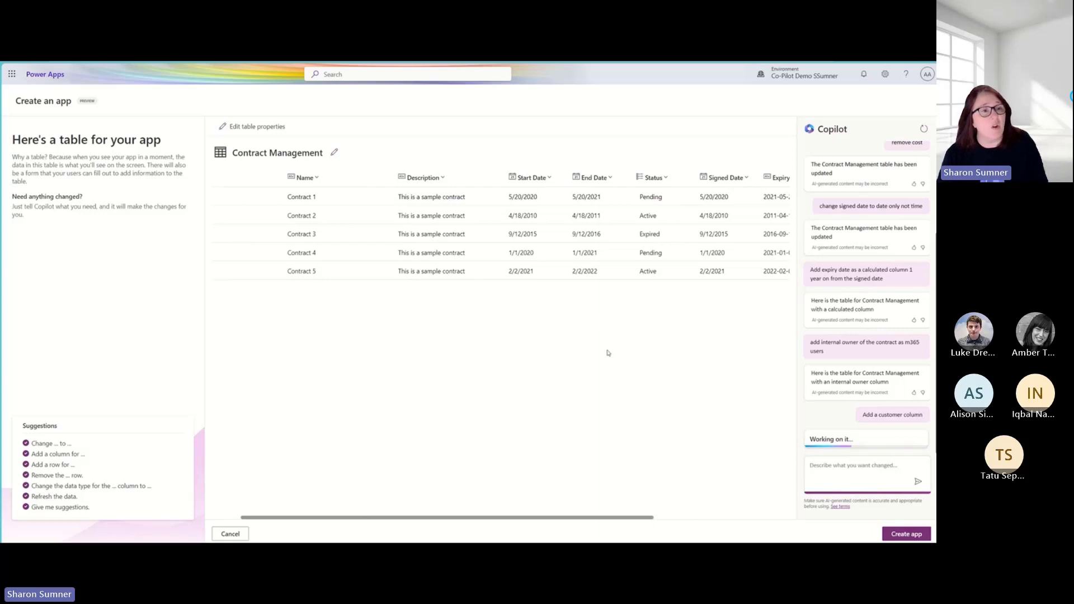
- Ask Copilot to add a contract type with the options SLA, NDA and Standard Contract
click(624, 522)
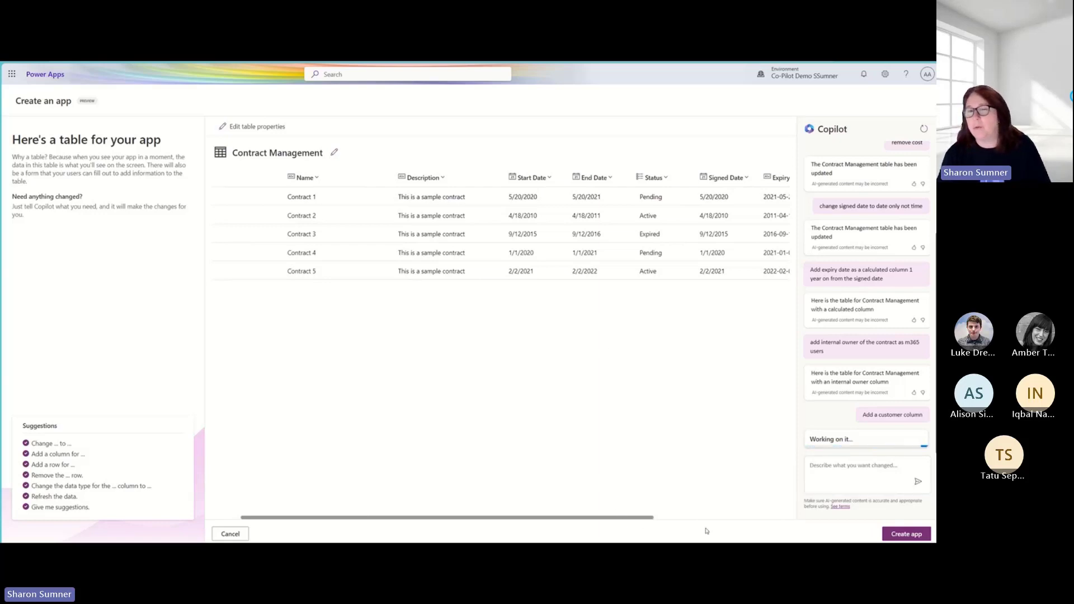
drag(644, 519, 817, 528)
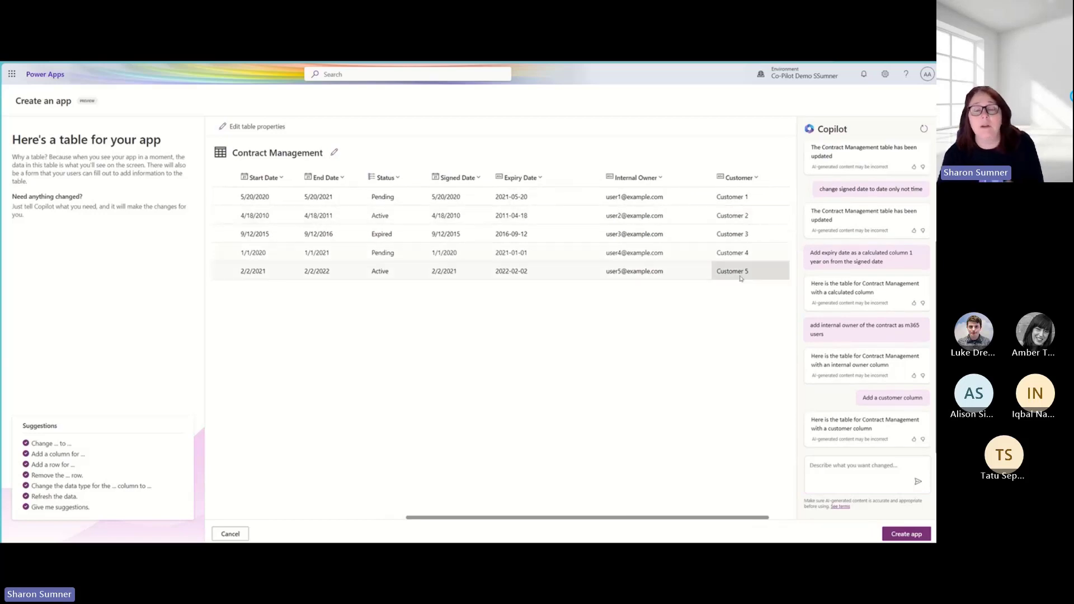
click(844, 467)
text(Add a contract)
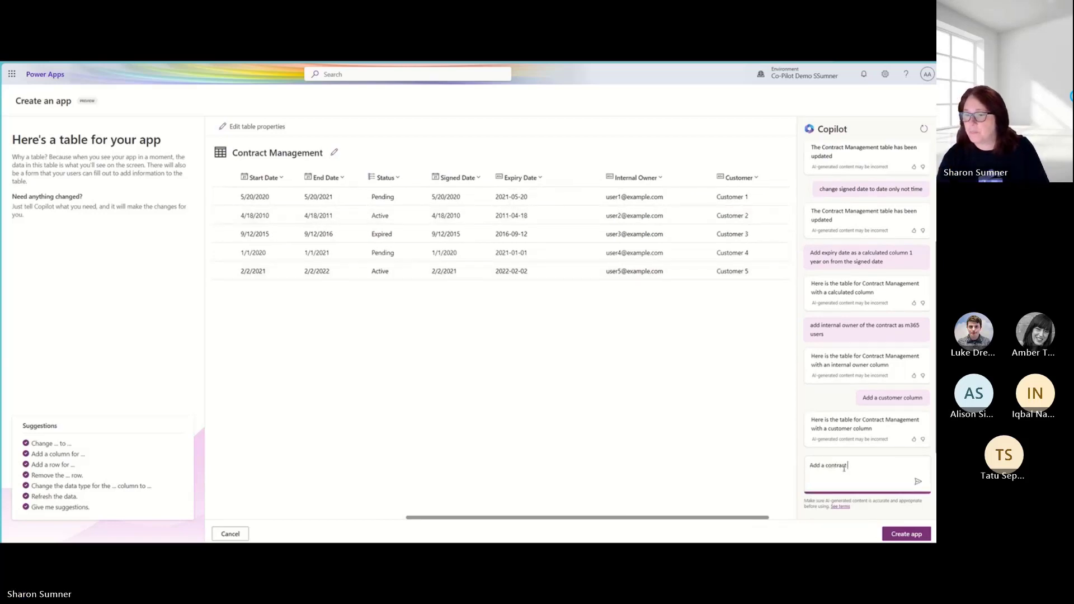
text( type with options SLA, NDA and)
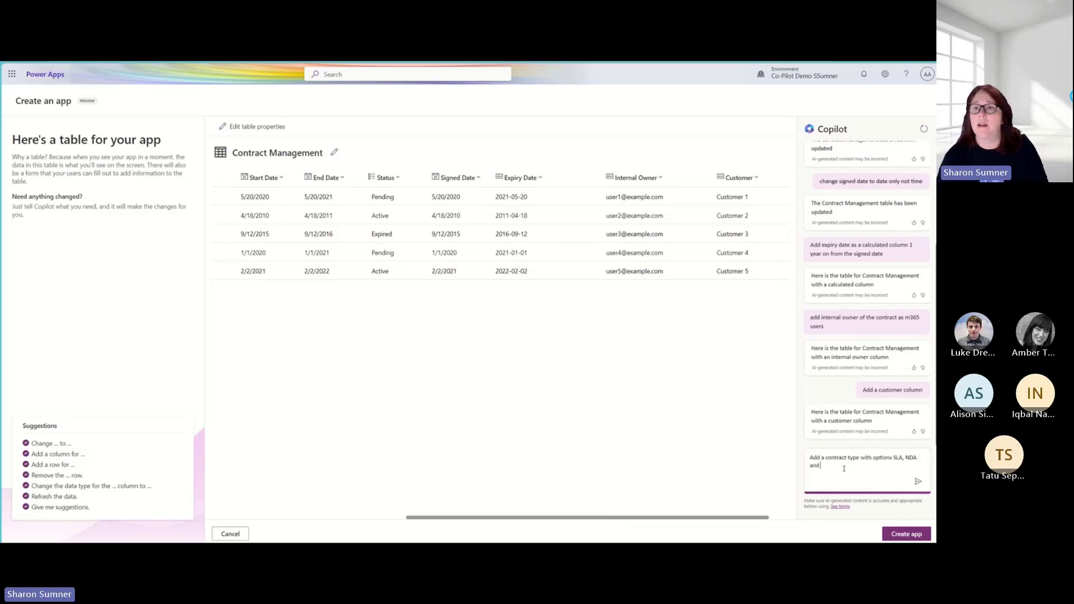
text( Standard Contract)
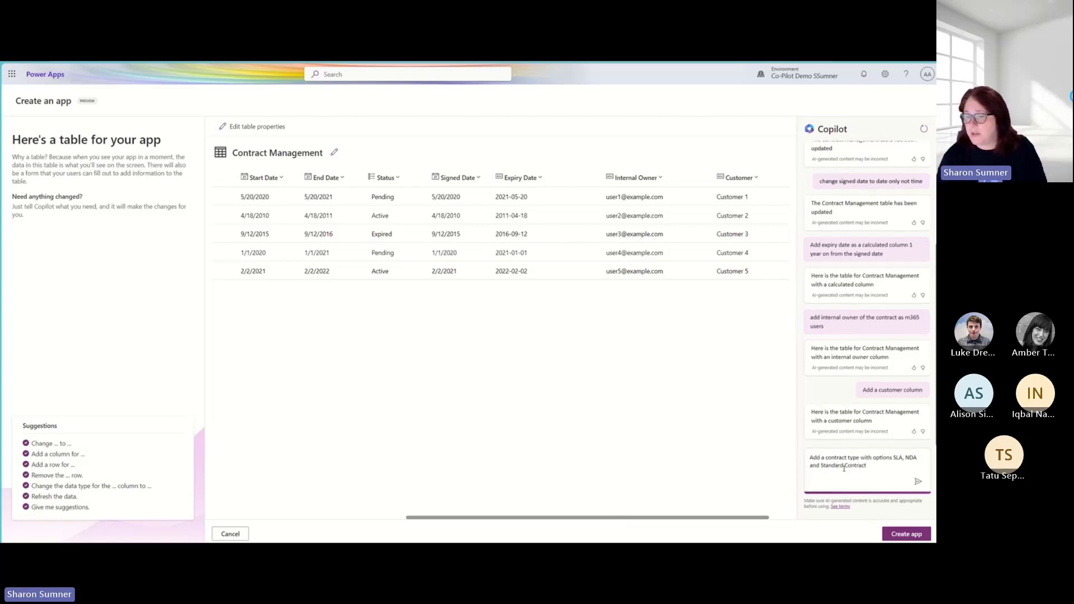
click(919, 483)
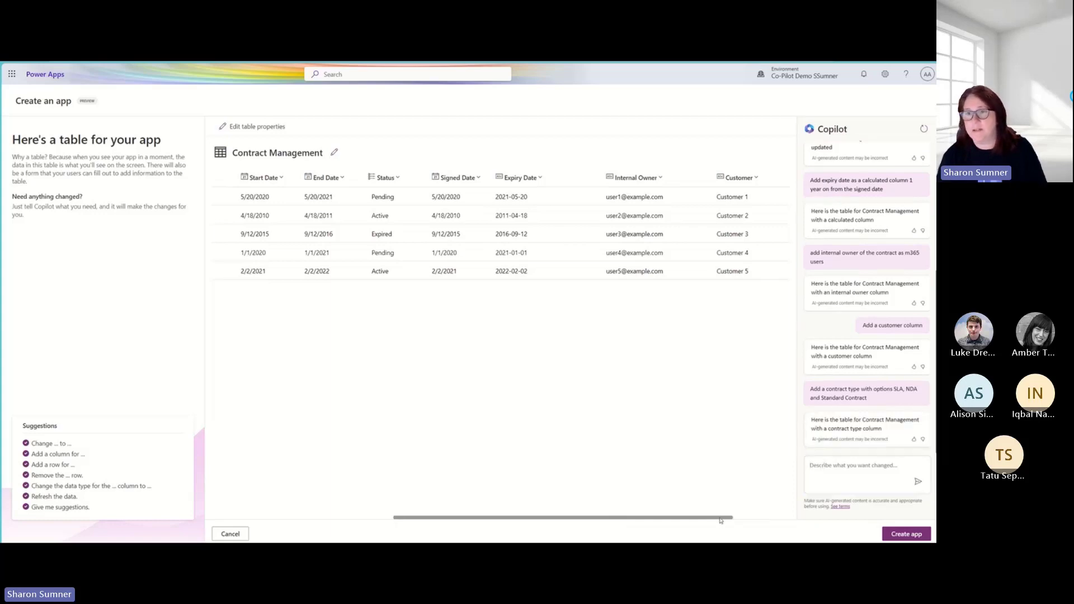
- Ask Copilot to remove the end date column from the Contract Management table
drag(721, 523, 783, 524)
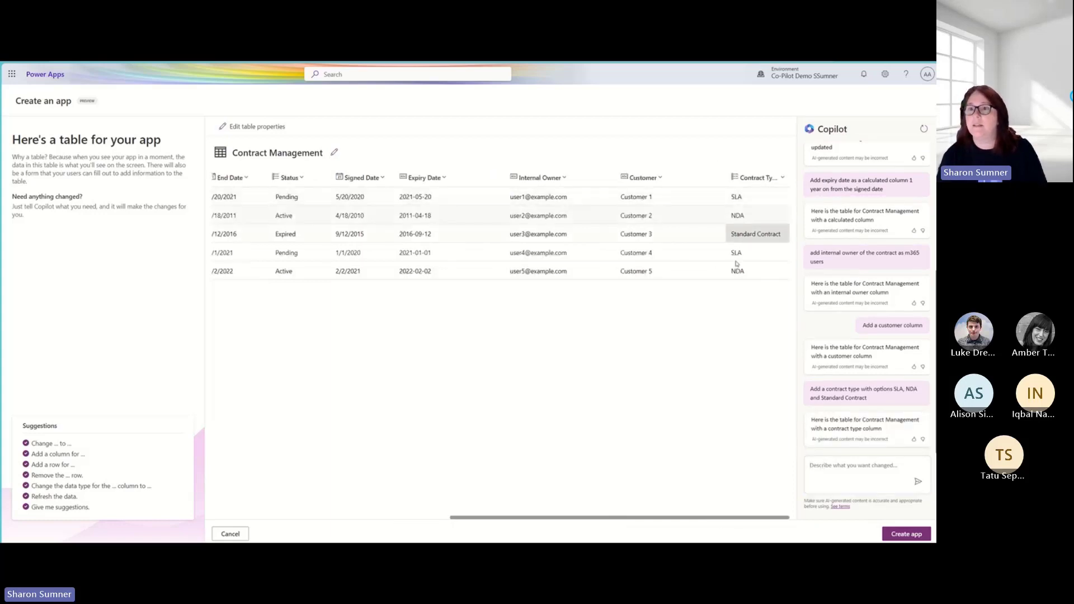
click(842, 474)
drag(767, 519, 541, 511)
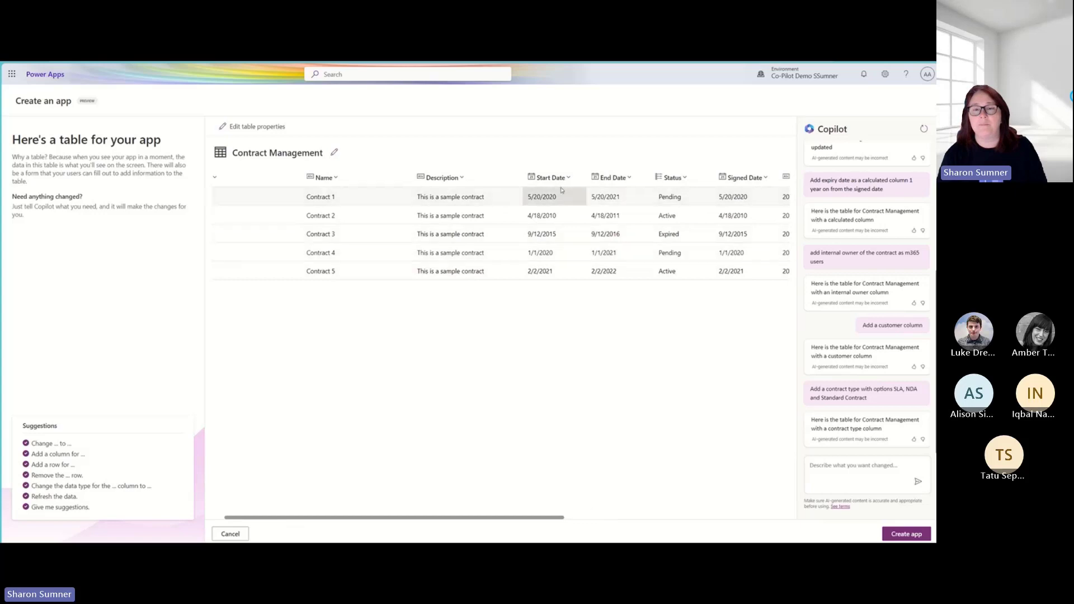
click(824, 467)
text(remove end date)
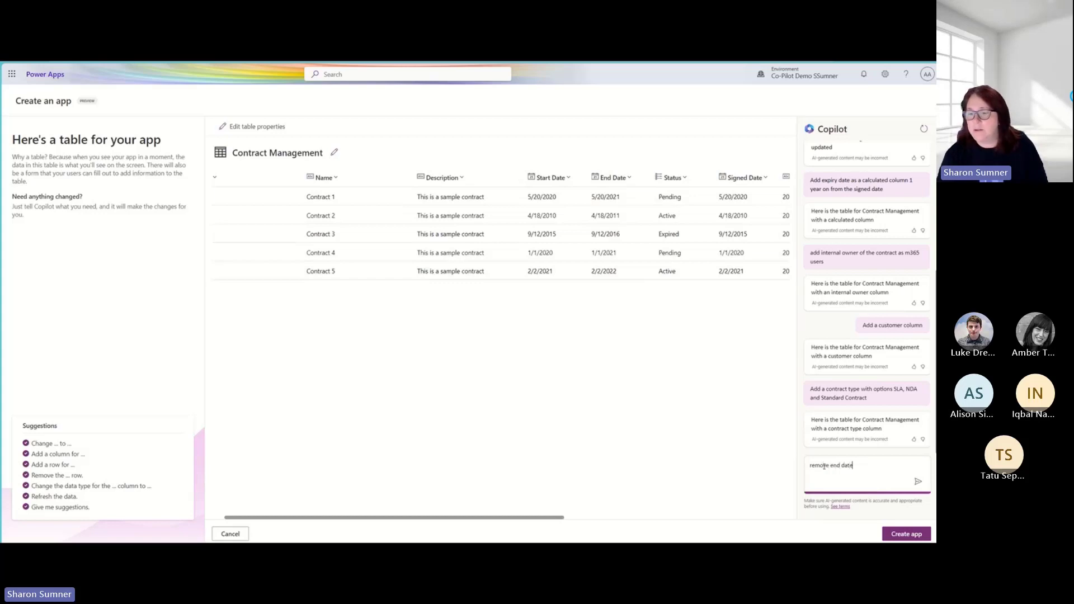
key(Return)
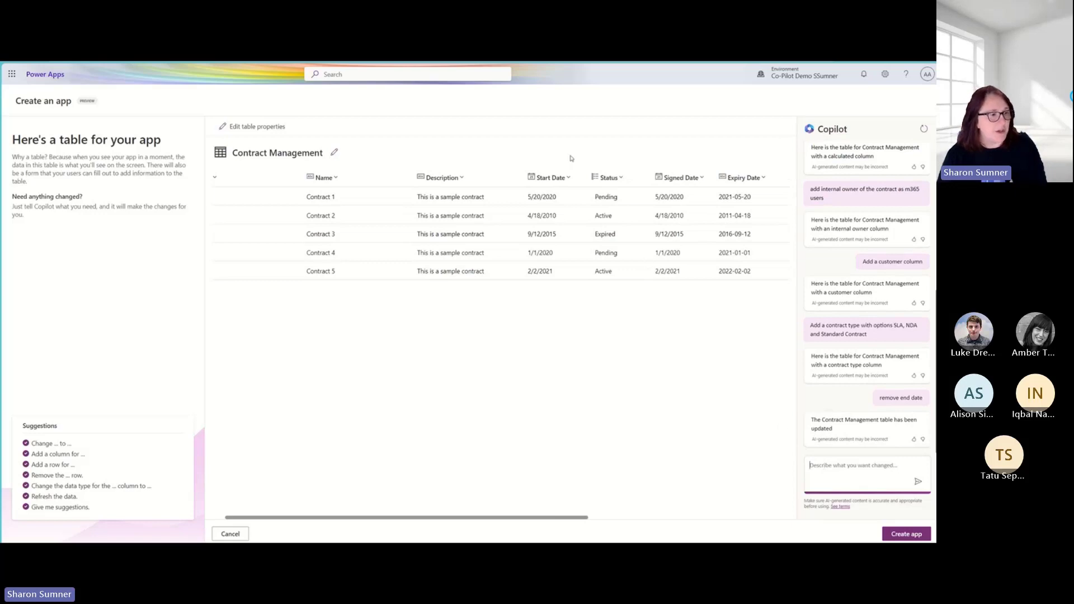
- Ask Copilot to add more sample data to the Contract Management table
click(832, 467)
text(add more sample data)
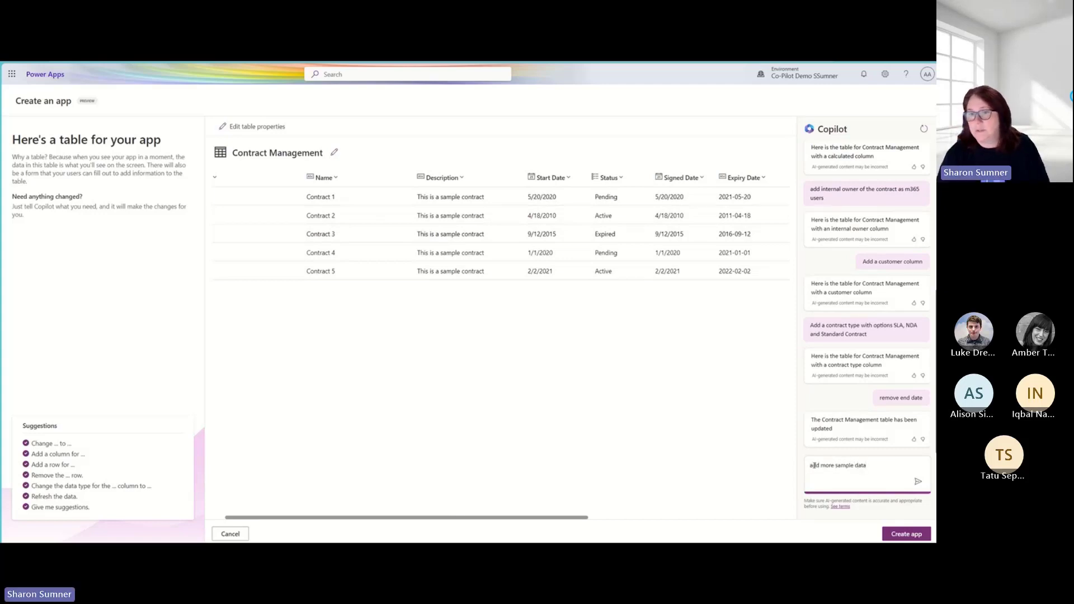
key(Return)
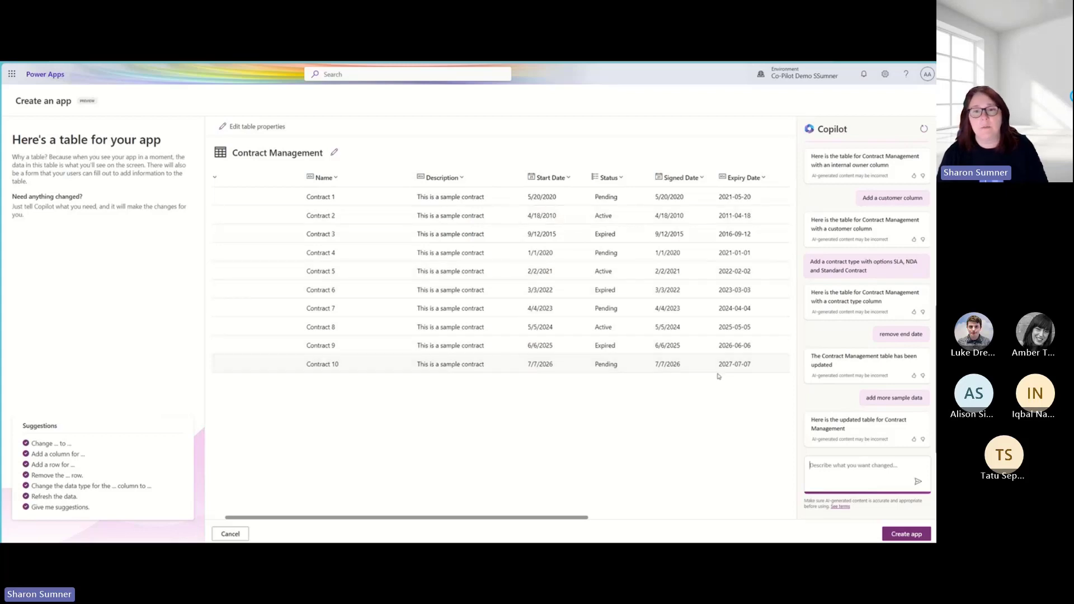
- Review the columns across the Contract Management table and try to create the app from it
drag(551, 521, 752, 520)
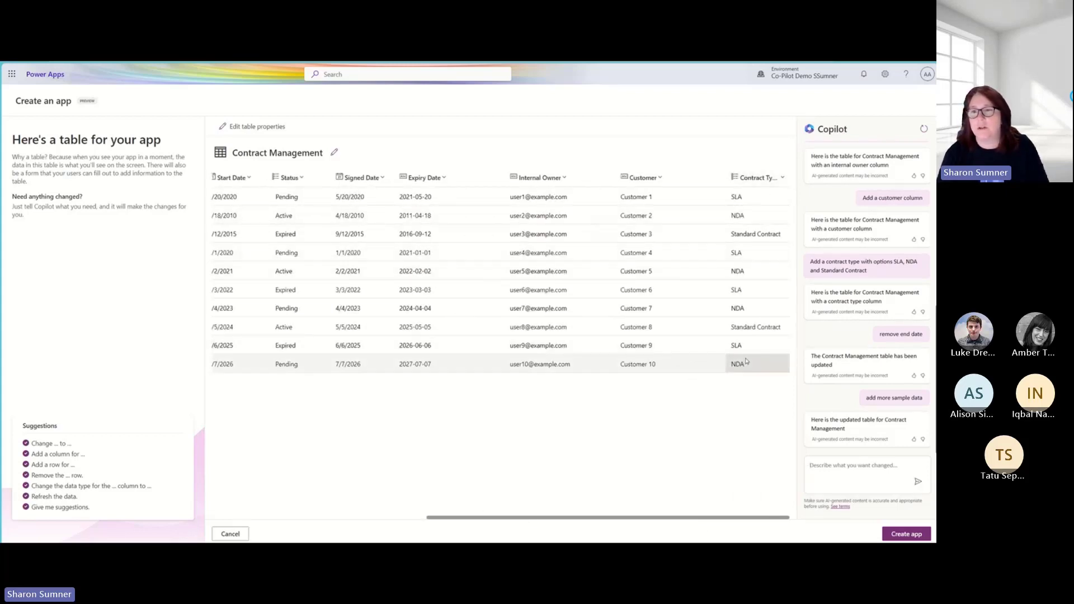
drag(583, 520, 314, 510)
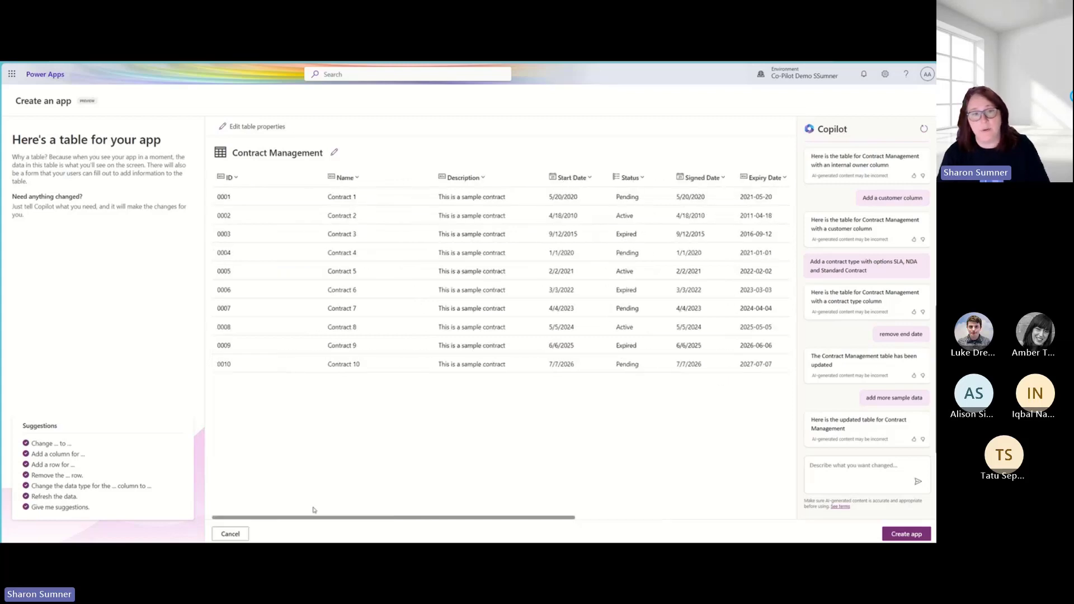
click(906, 534)
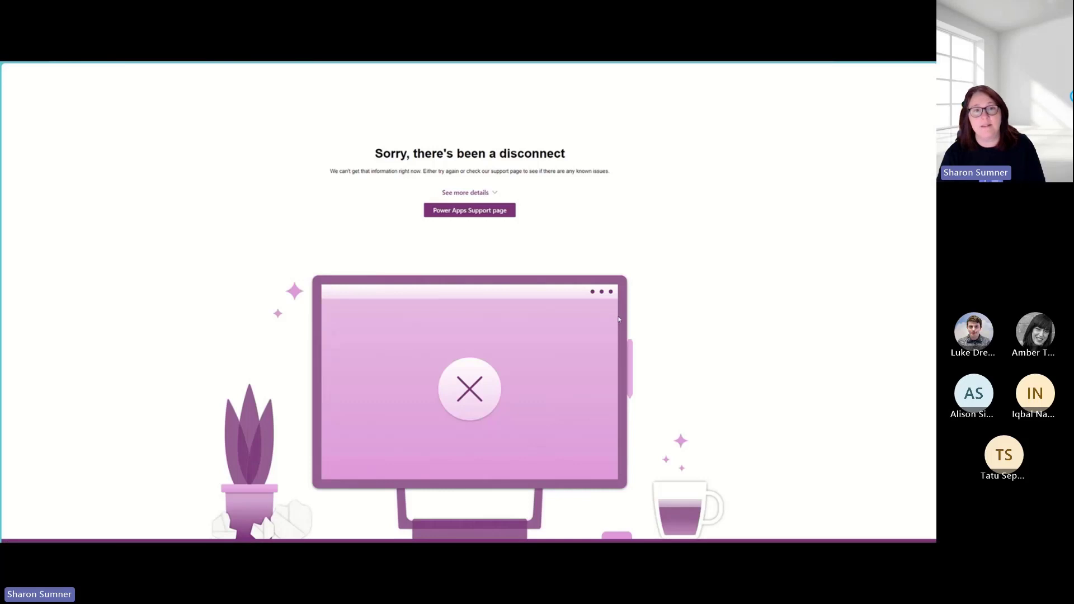
- Reload the disconnected page and skip the Power Apps Studio welcome message
right_click(638, 295)
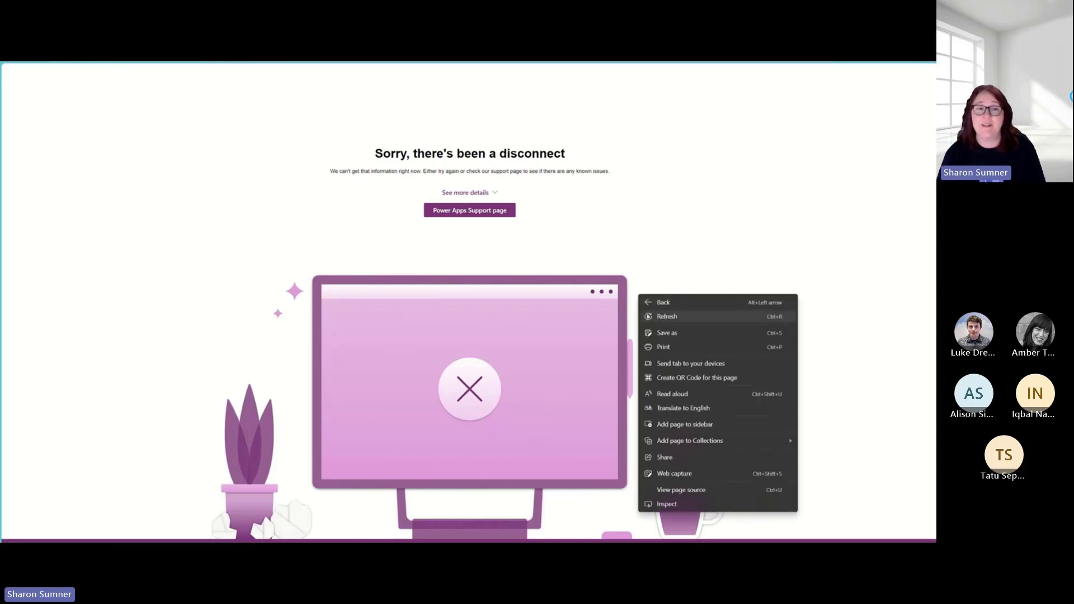
click(649, 313)
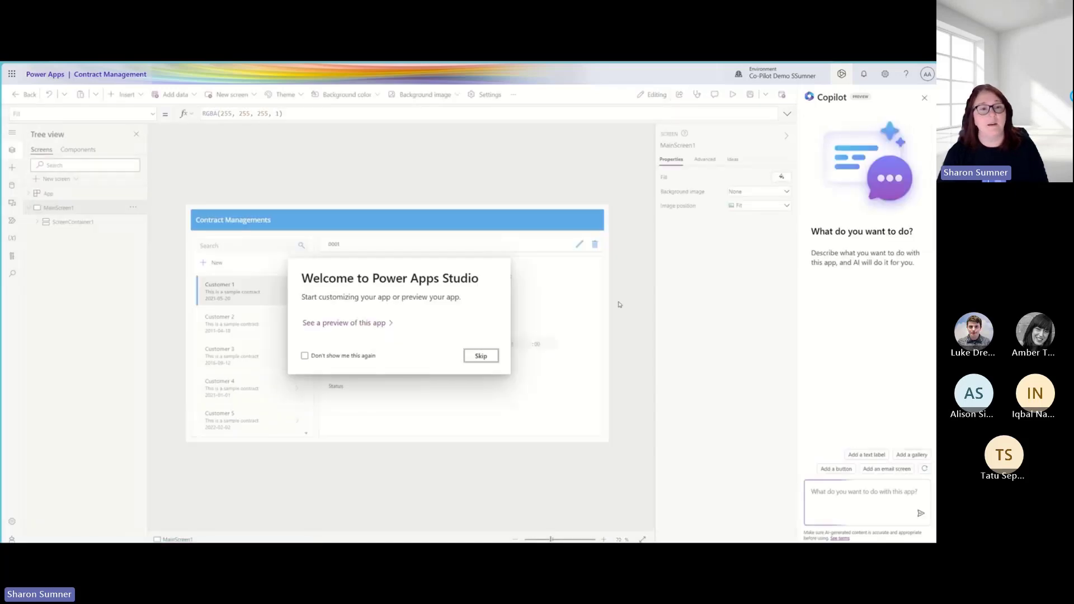
click(480, 355)
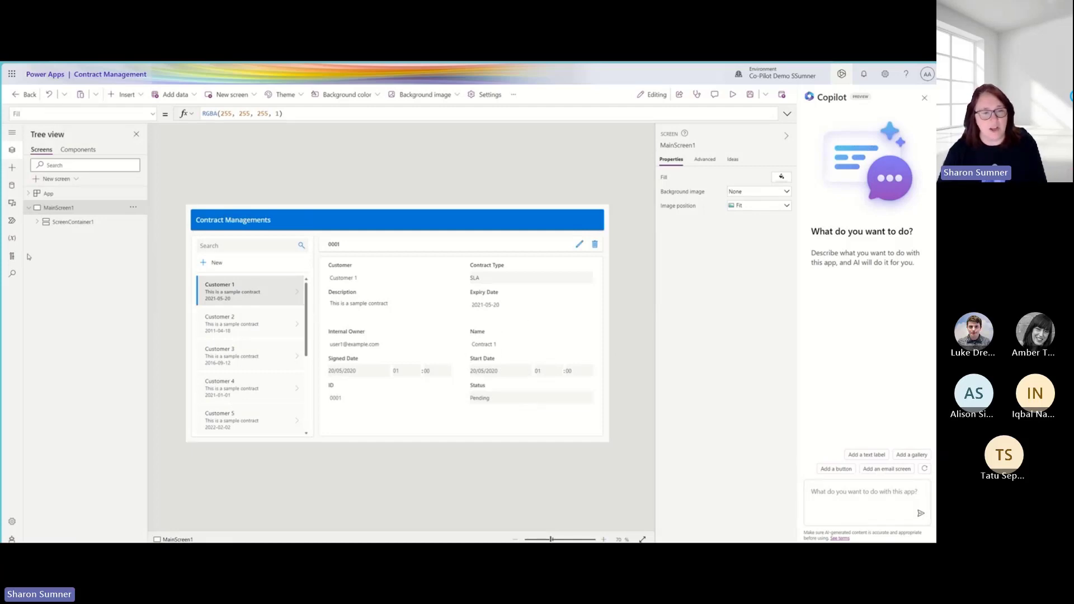
- Ask Copilot to add a new screen to the Contract Management app, and collapse the screen properties
click(222, 250)
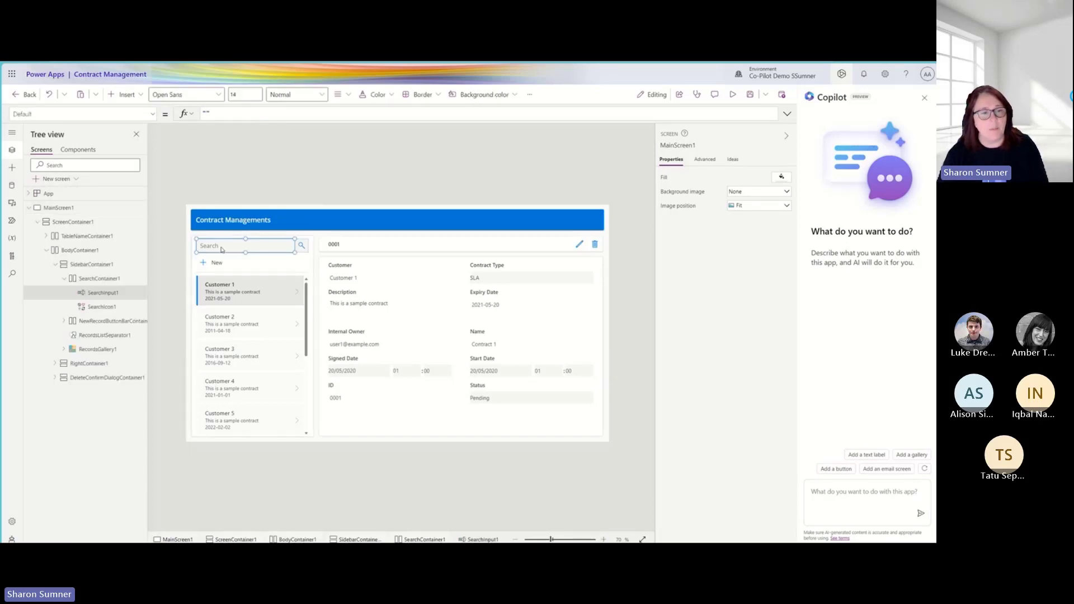
click(85, 211)
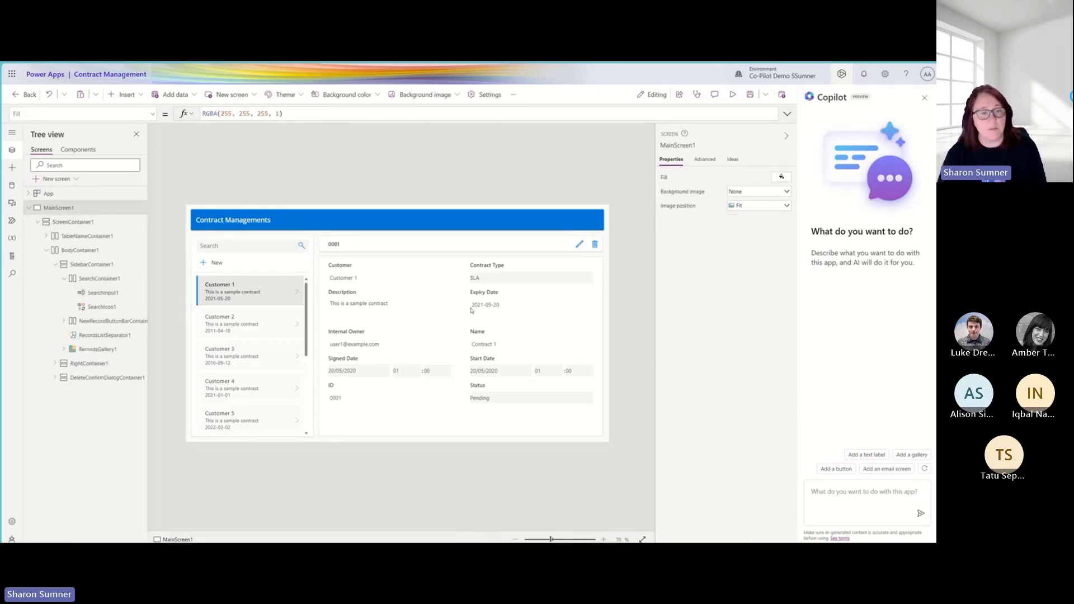
click(842, 498)
text(Add a new screen)
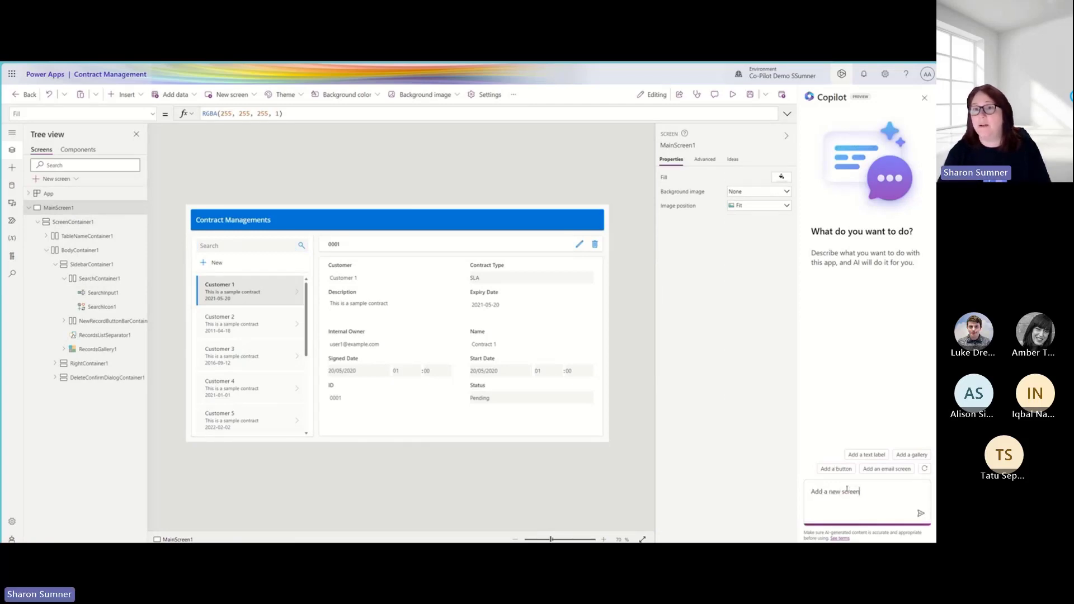
key(Return)
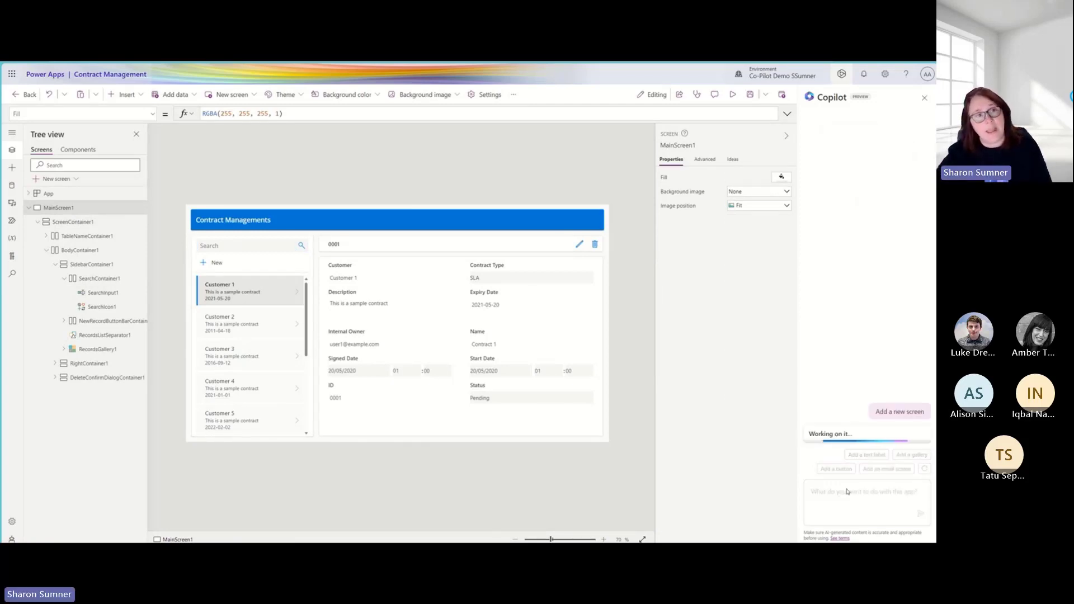
click(787, 138)
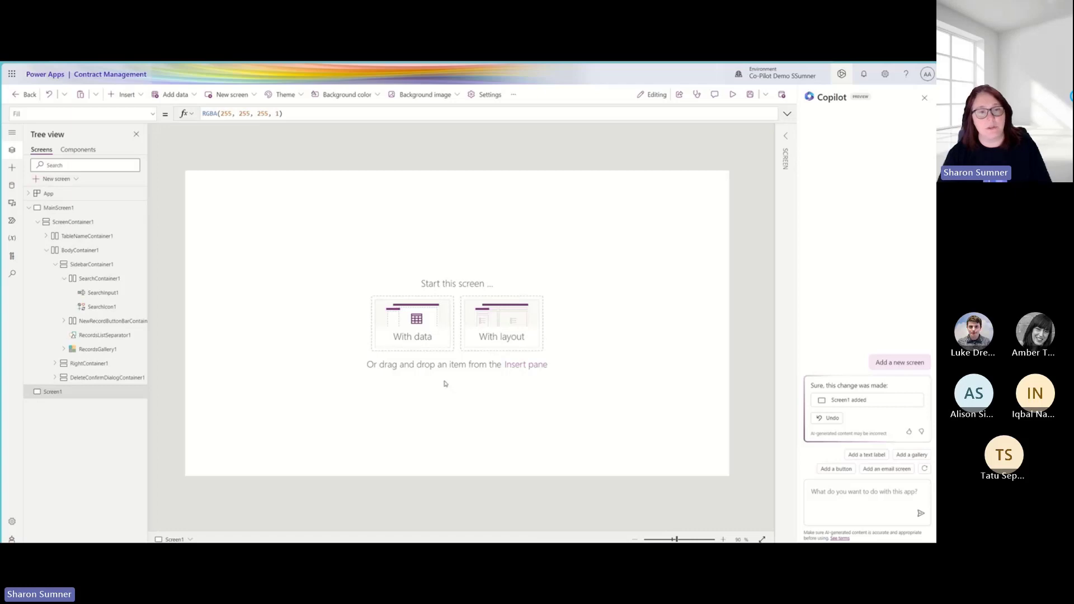
- Ask Copilot to add a gallery to the new blank screen
click(832, 509)
text(add a galle)
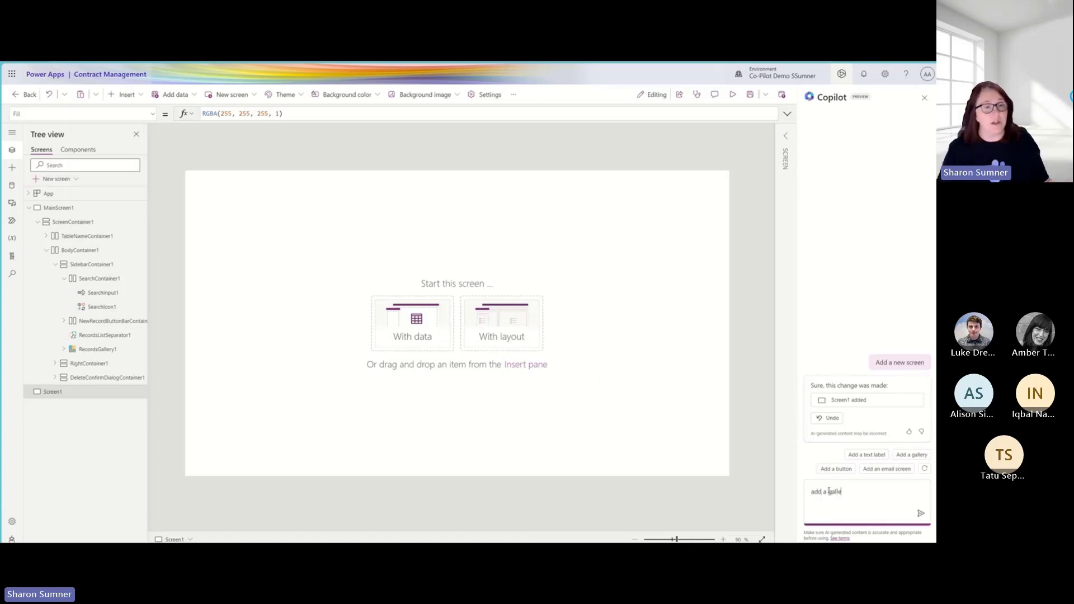
text(ry)
key(Return)
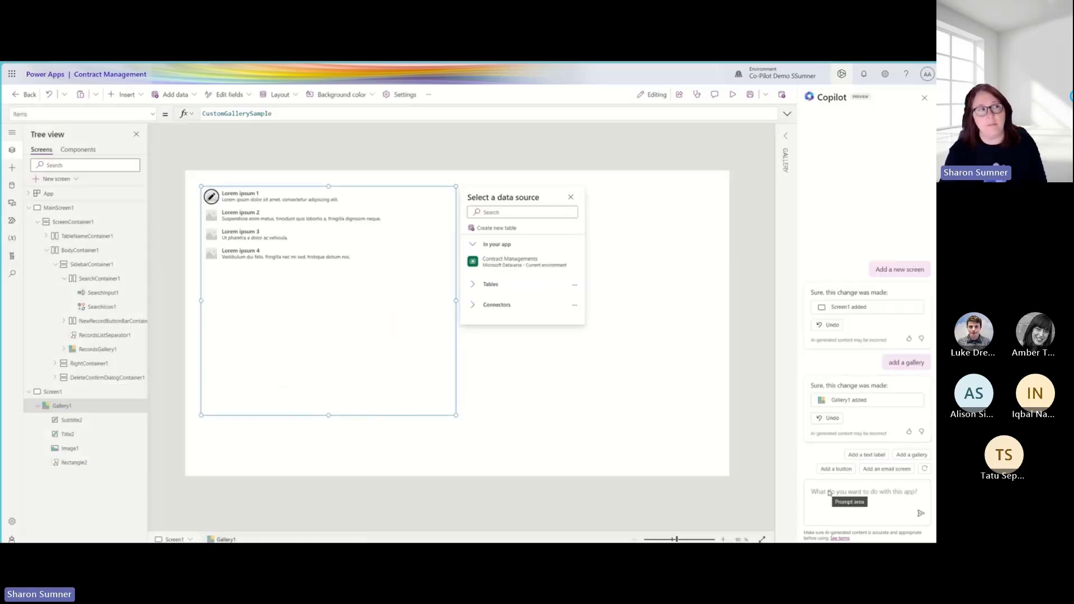
- Try asking Copilot to change the gallery to show the contract name and the owner
click(829, 493)
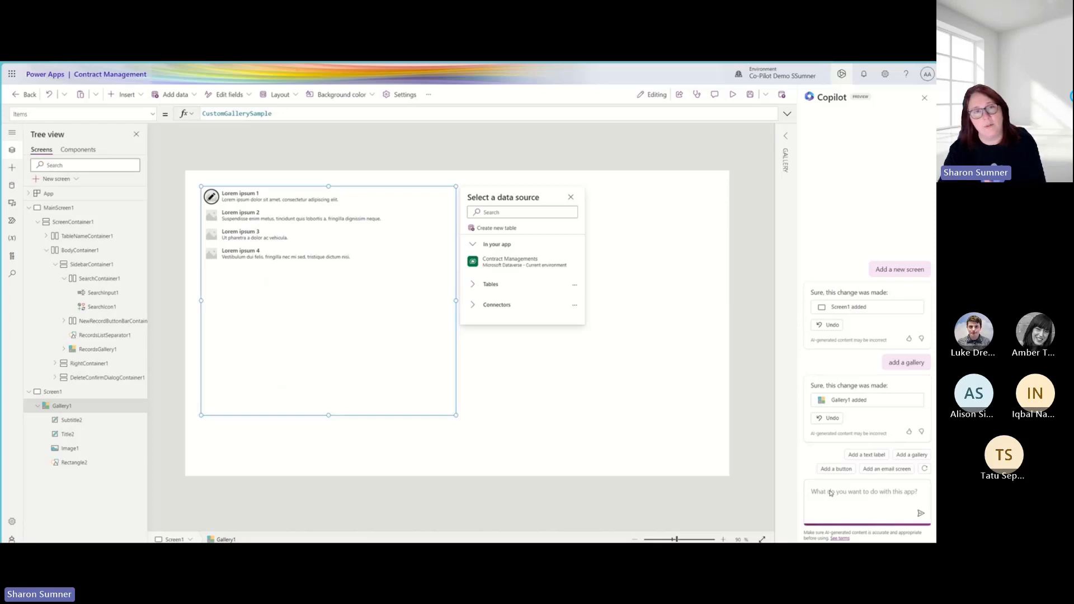
text(change)
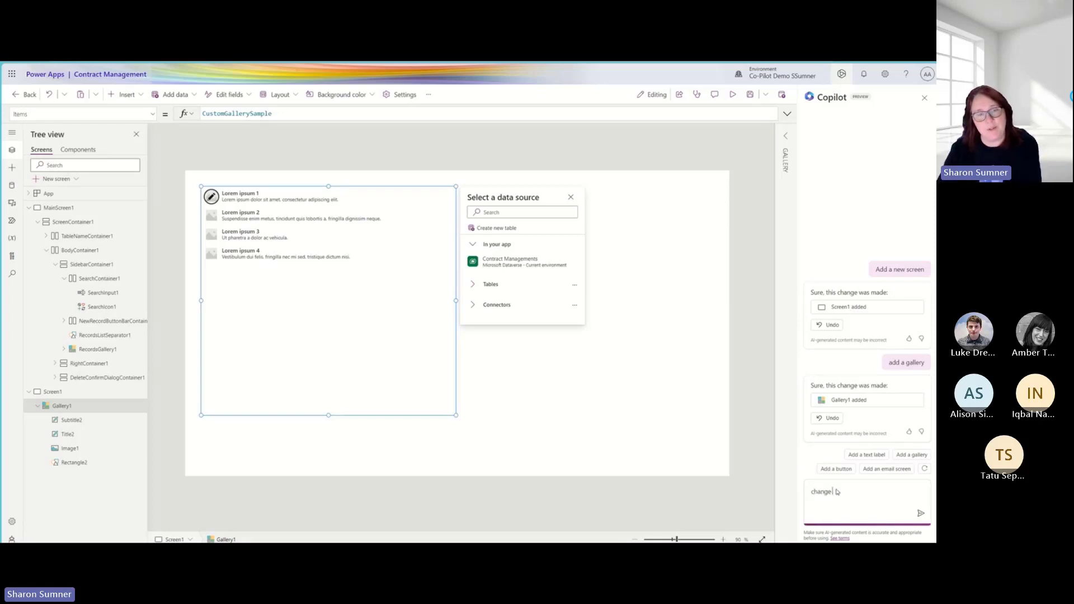
text( gallery to )
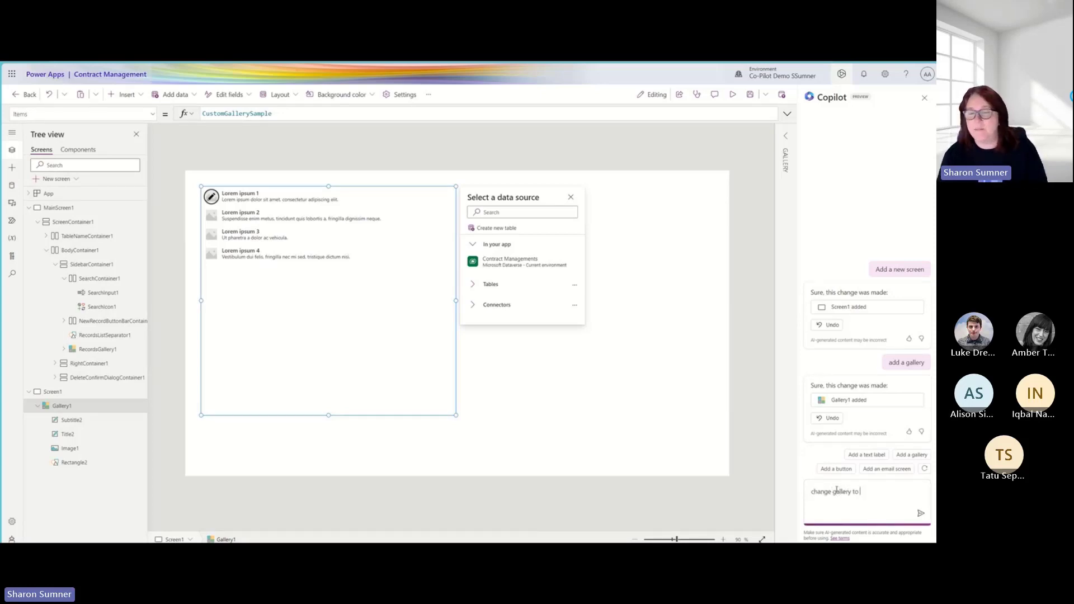
text(show contract)
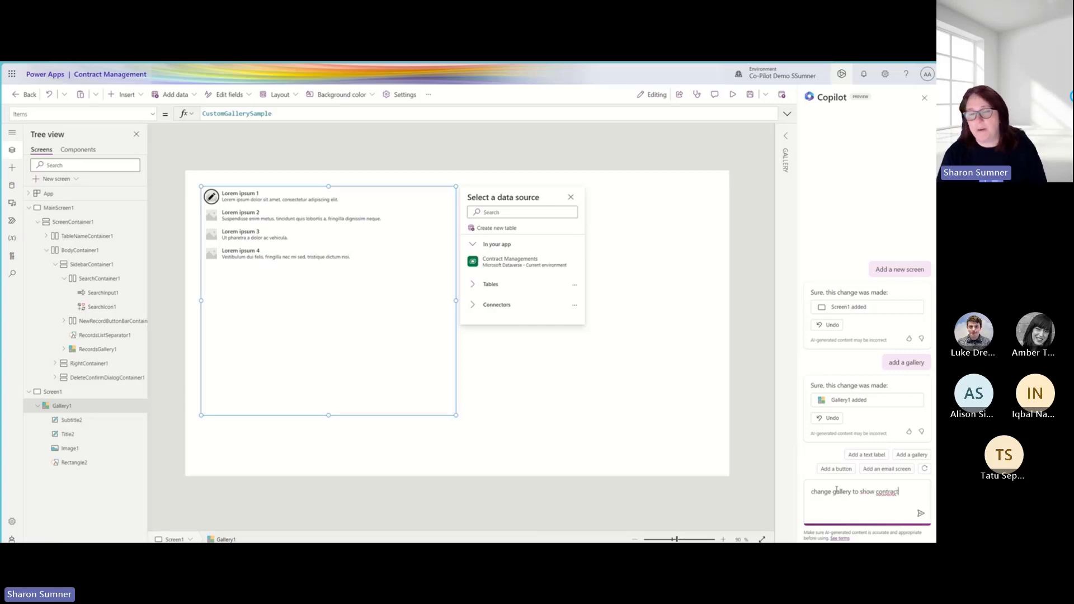
text( name and the)
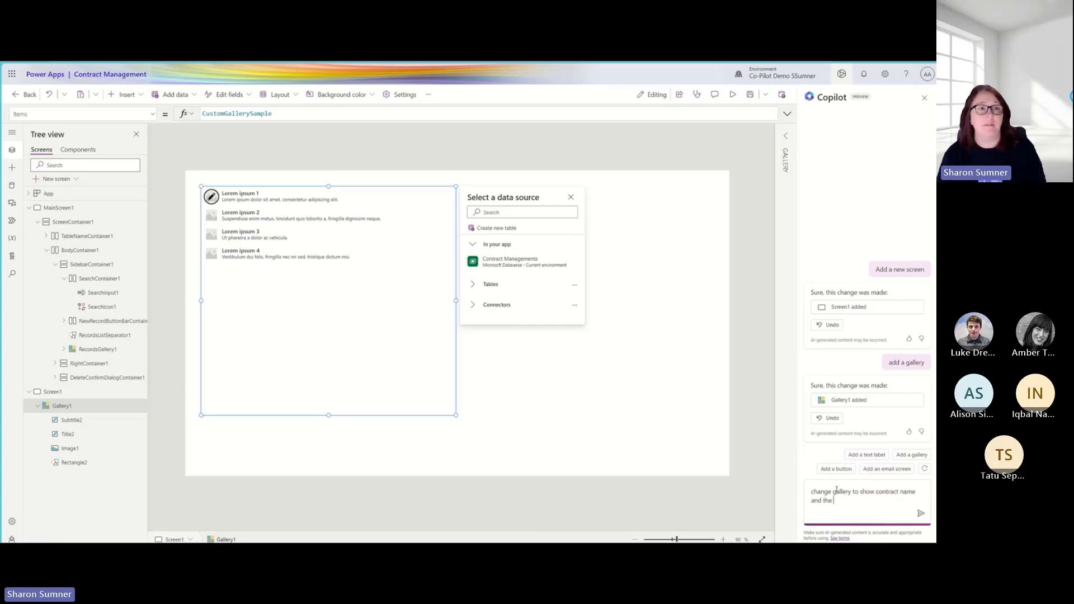
text( owner)
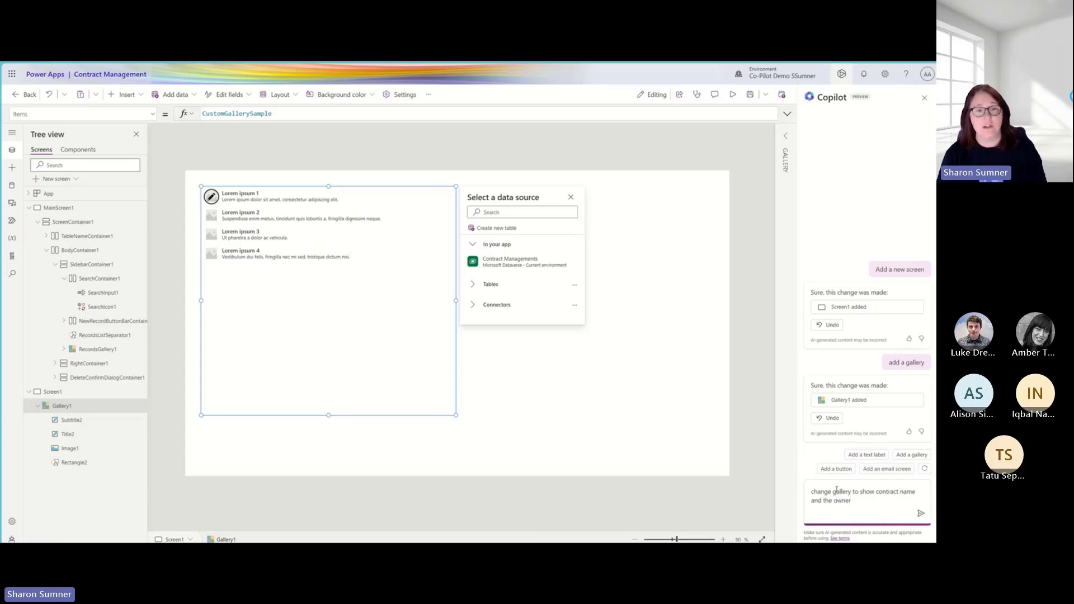
key(Return)
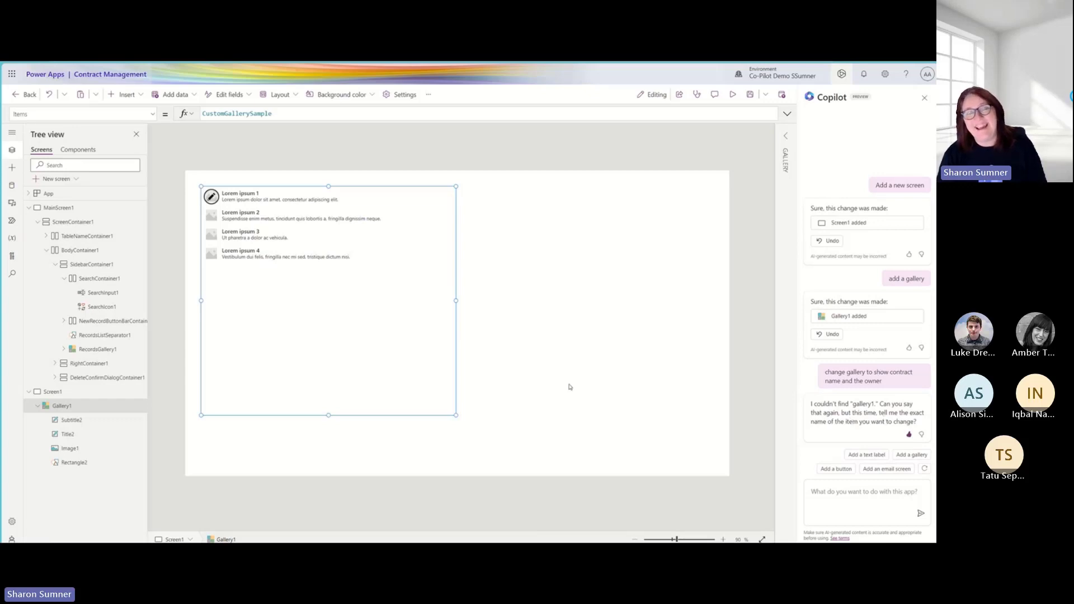
- Check the Items formula of the gallery on the new screen and its available data sources
double_click(243, 113)
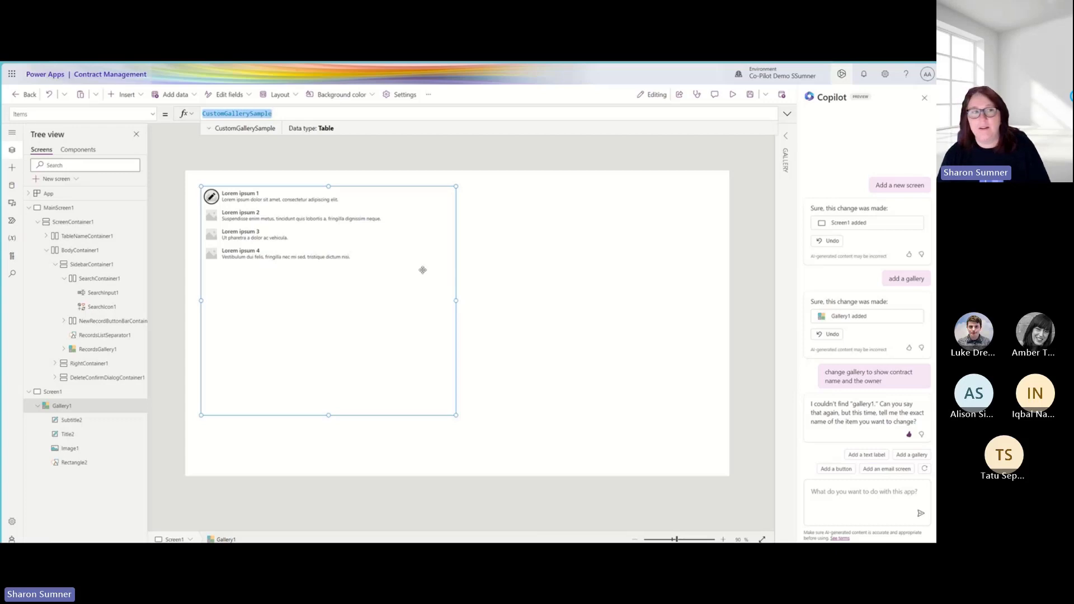
click(320, 219)
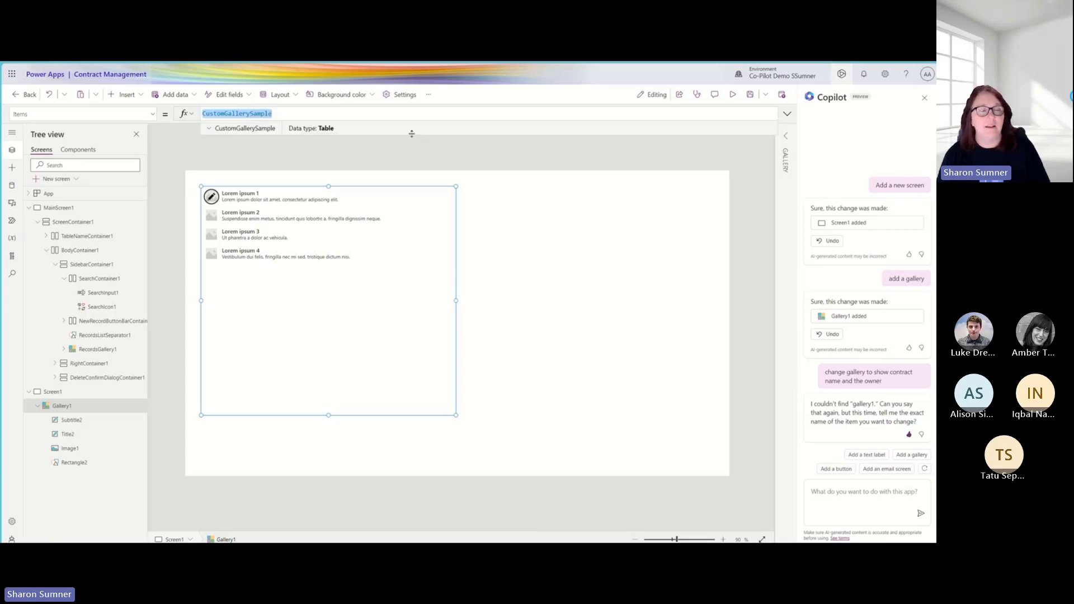
click(549, 292)
click(404, 285)
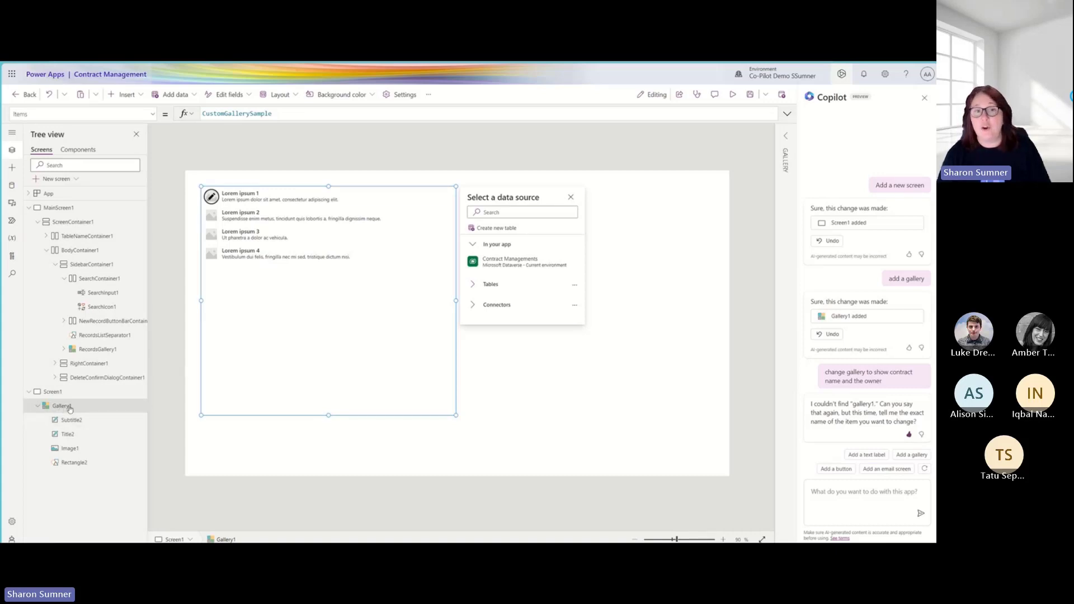
- Try asking Copilot to amend gallery 1 to show the contract name
click(843, 493)
text(ammend gallery )
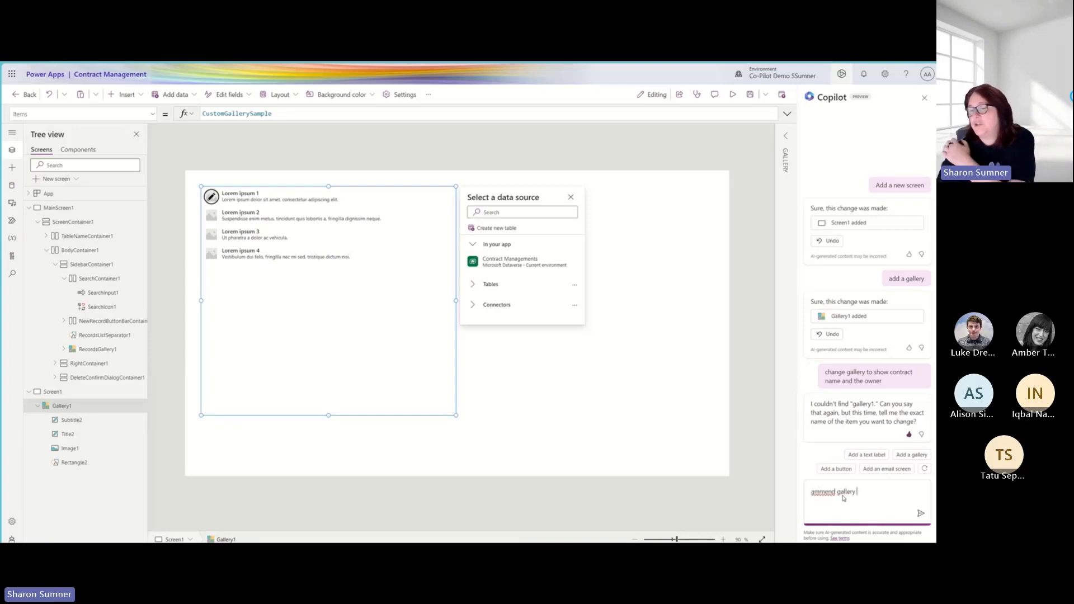
text(1 to show)
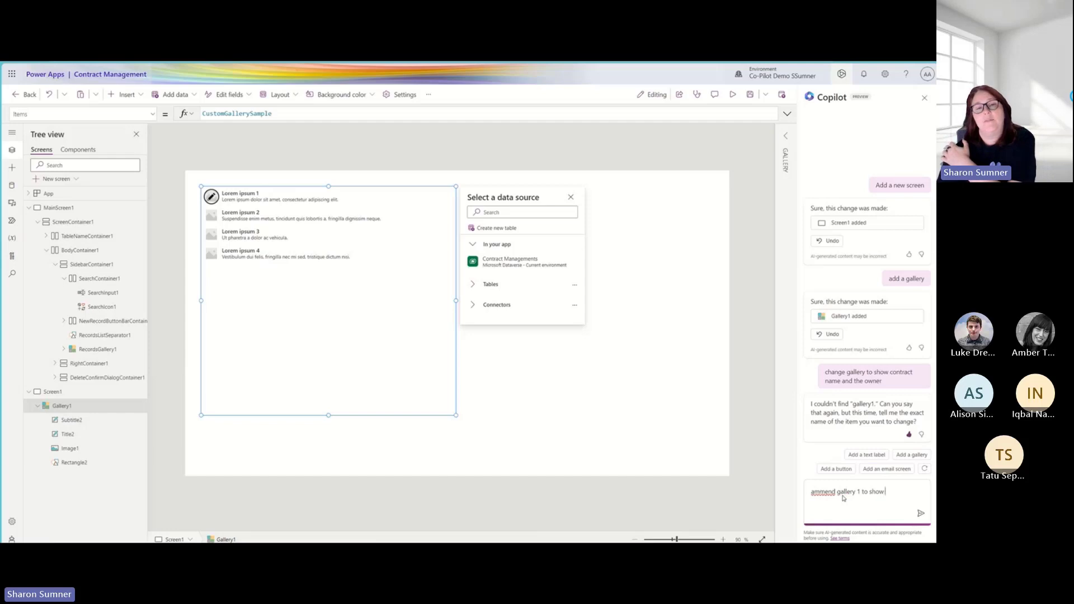
text( contract name)
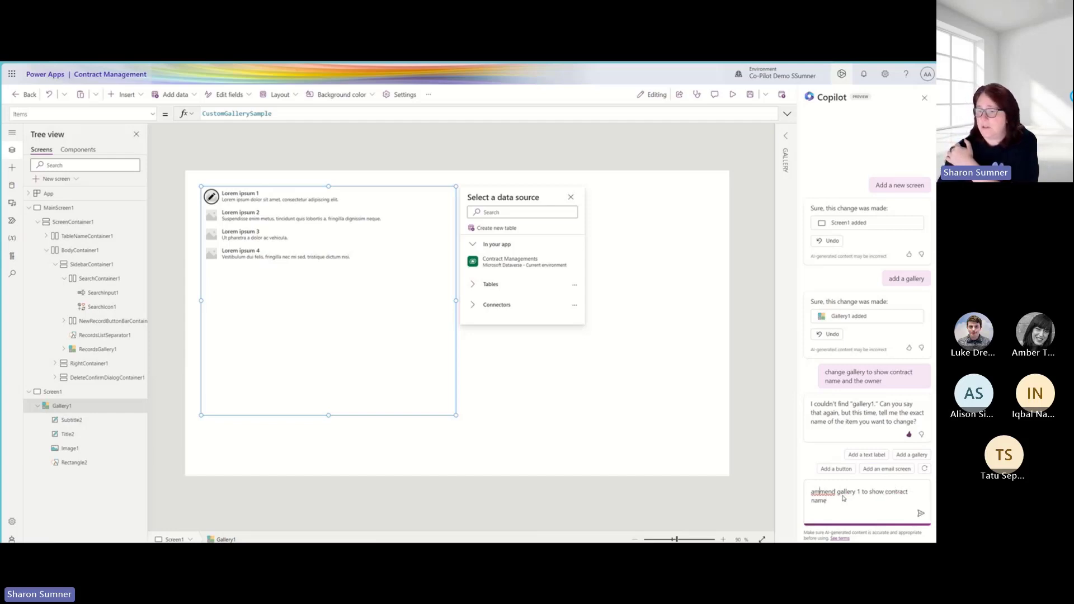
key(Return)
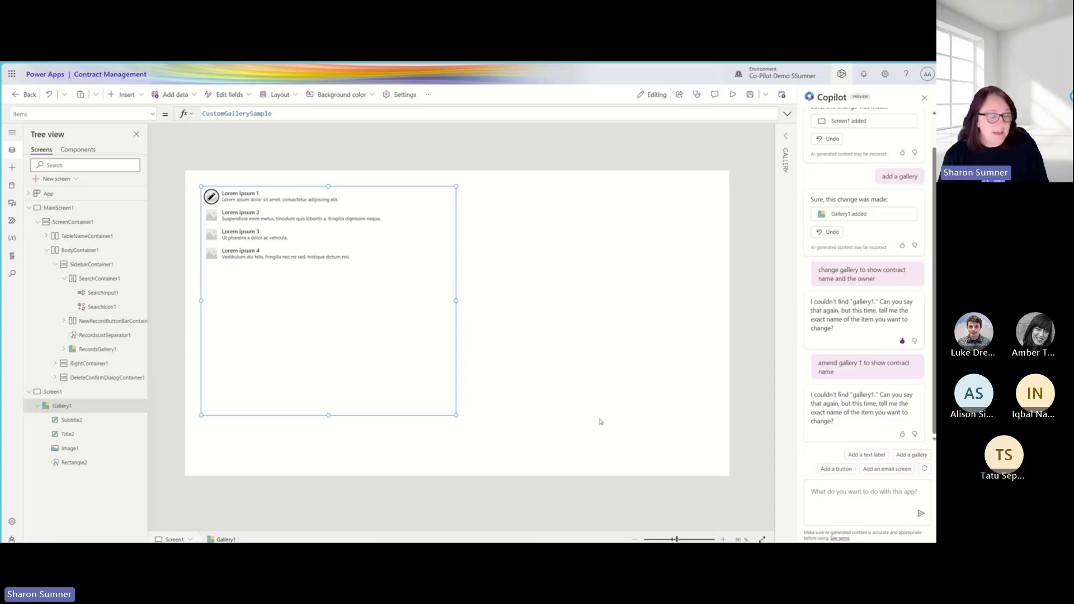
- Examine the gallery's template, the Dataverse tables offered as its data source, and its subtitle label
click(832, 498)
click(290, 259)
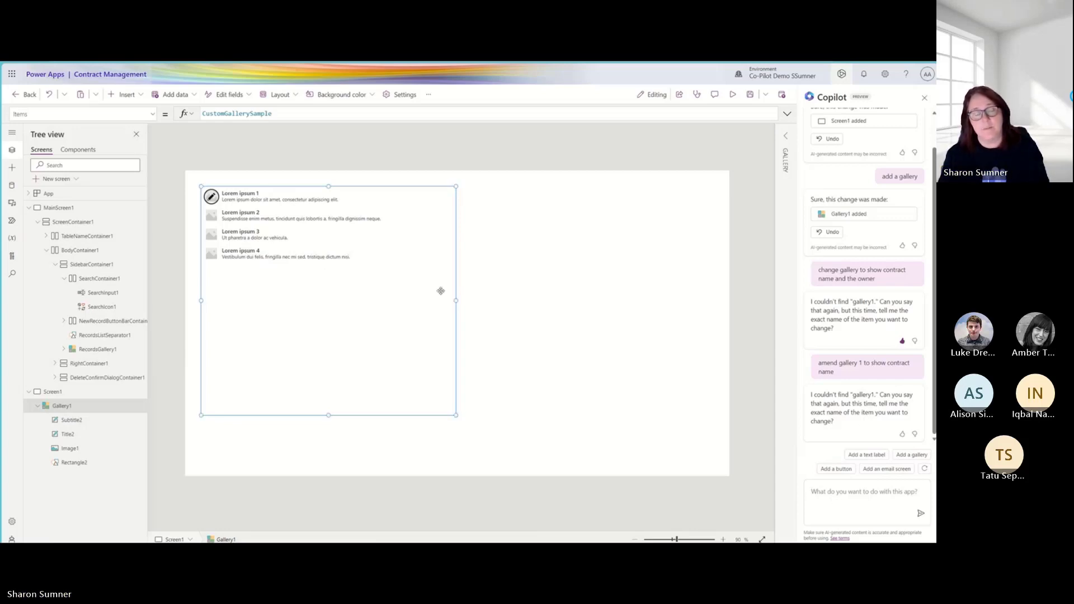
click(212, 197)
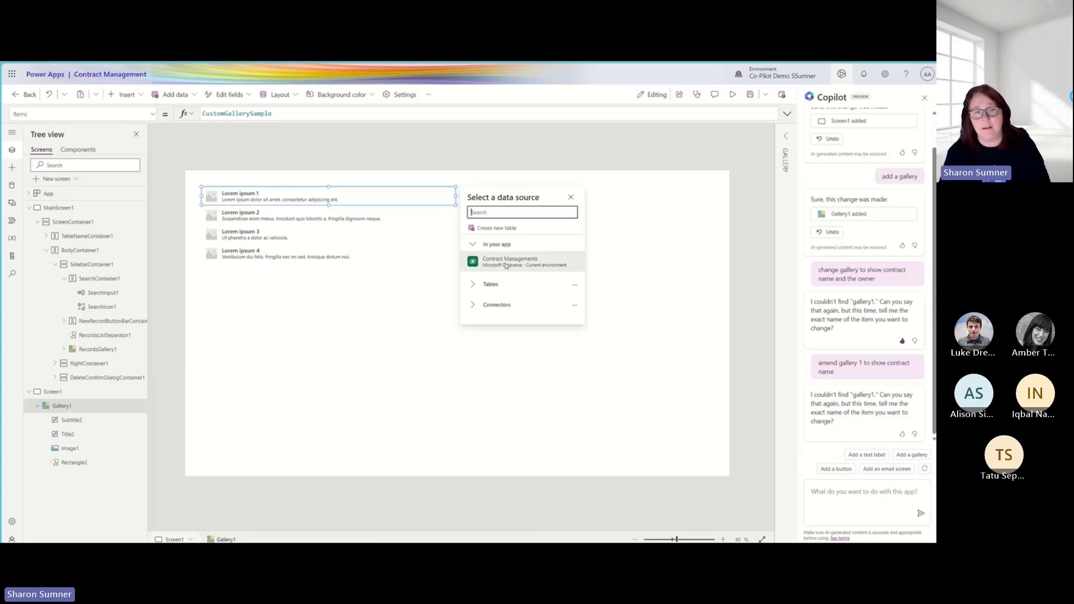
click(474, 289)
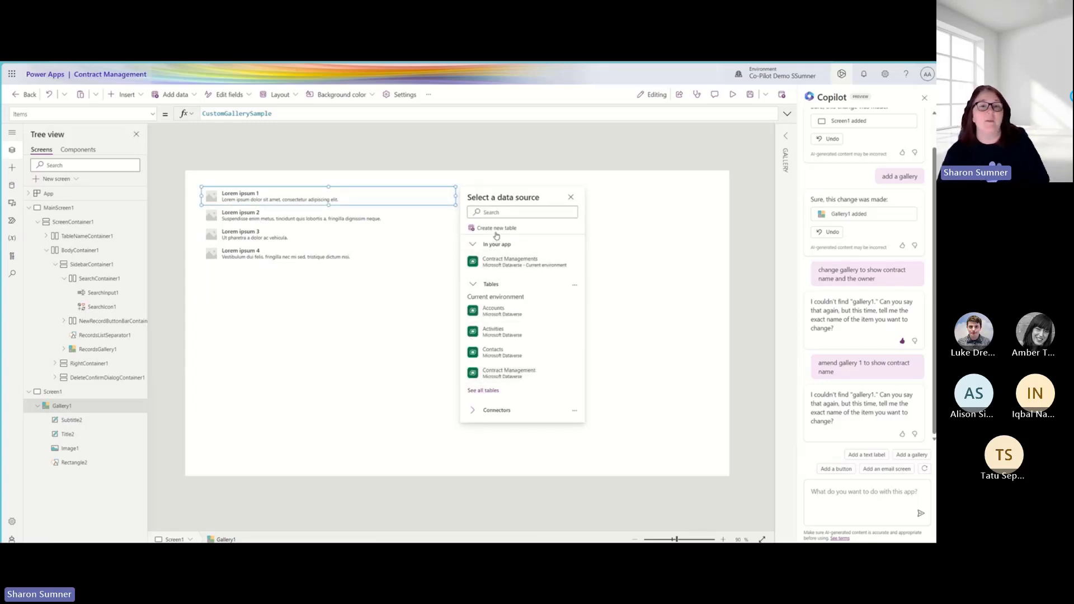
click(384, 244)
click(281, 199)
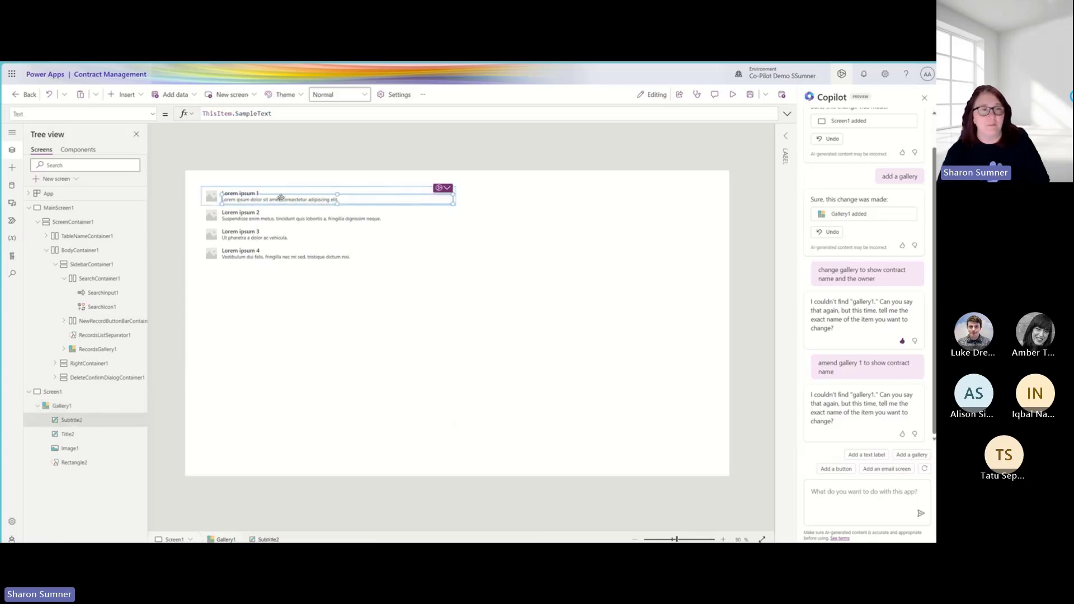
click(248, 213)
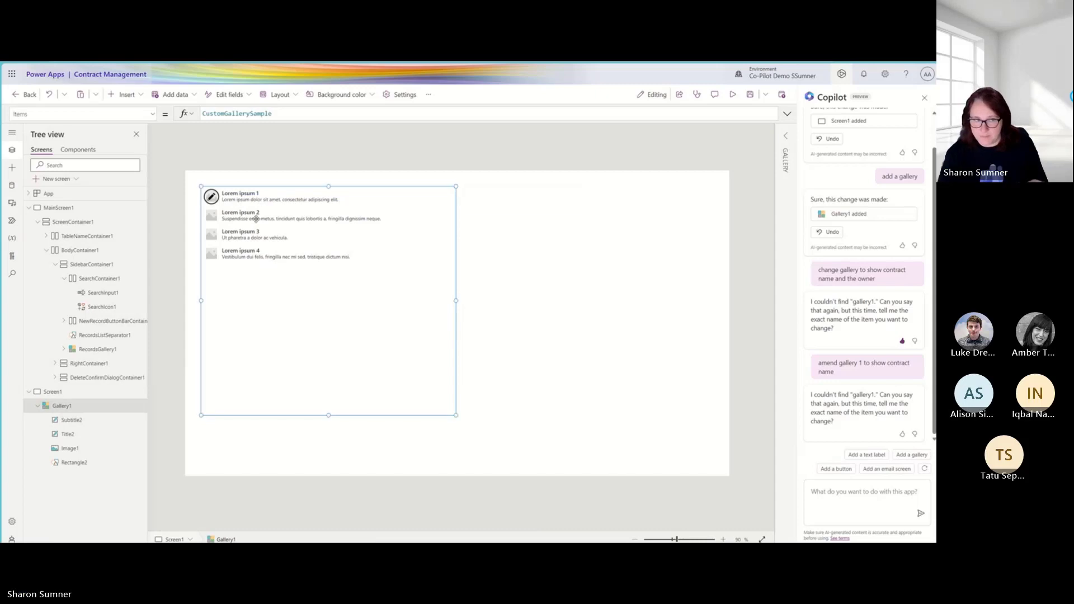
- Try asking Copilot to delete Screen1, and cancel the feedback form to Microsoft
click(504, 284)
click(866, 497)
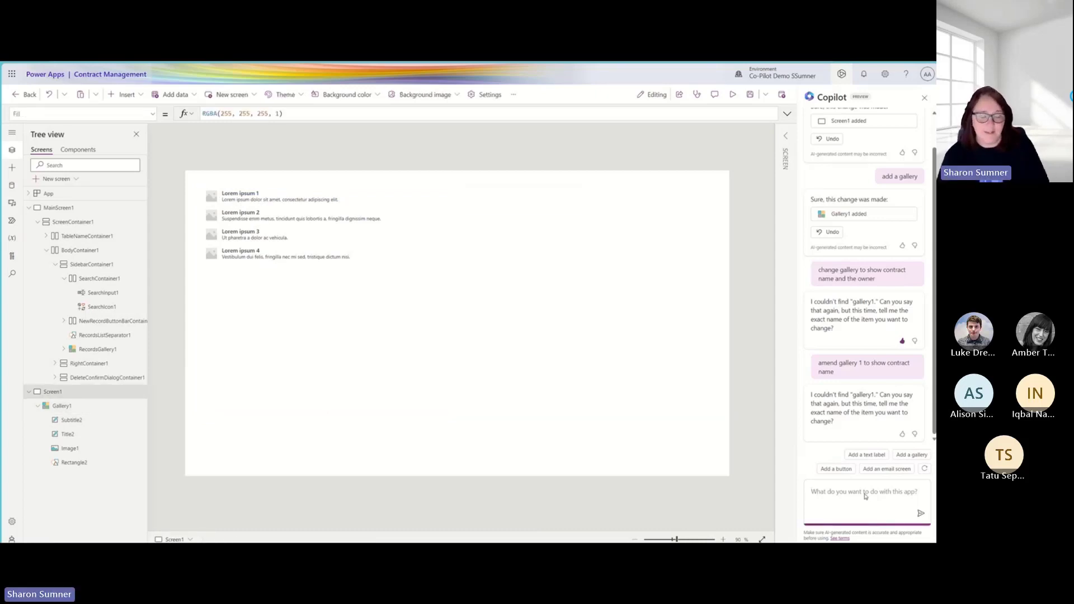
text(delete screen1)
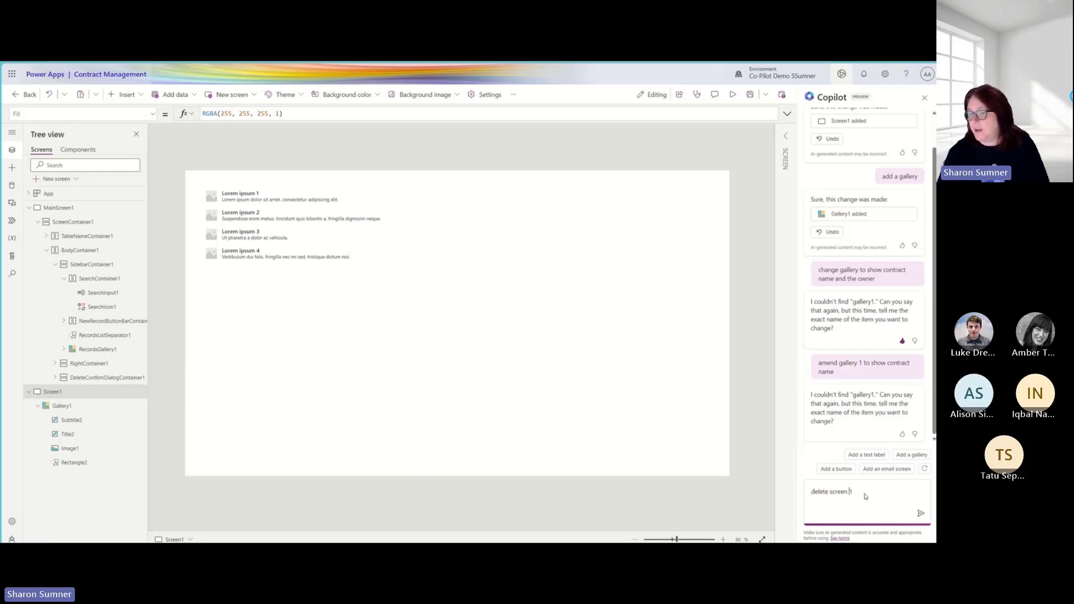
key(Return)
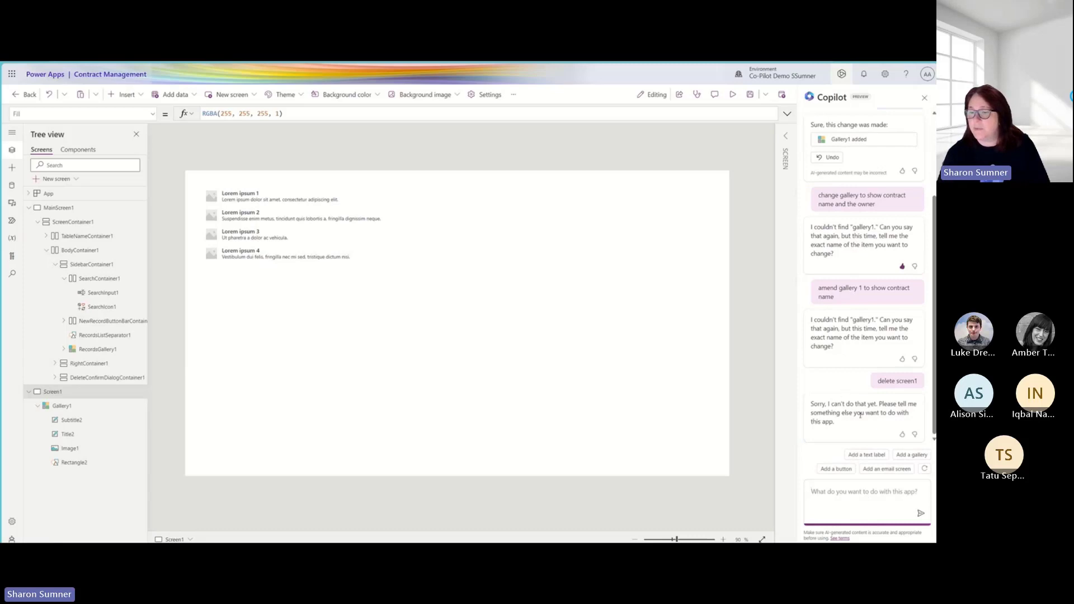
click(903, 435)
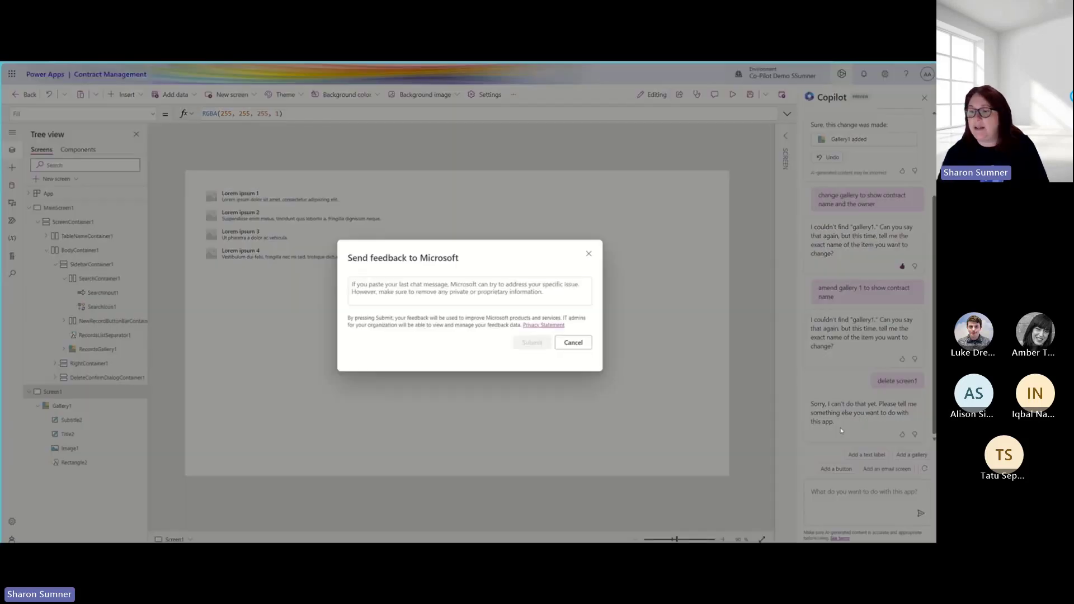
click(573, 342)
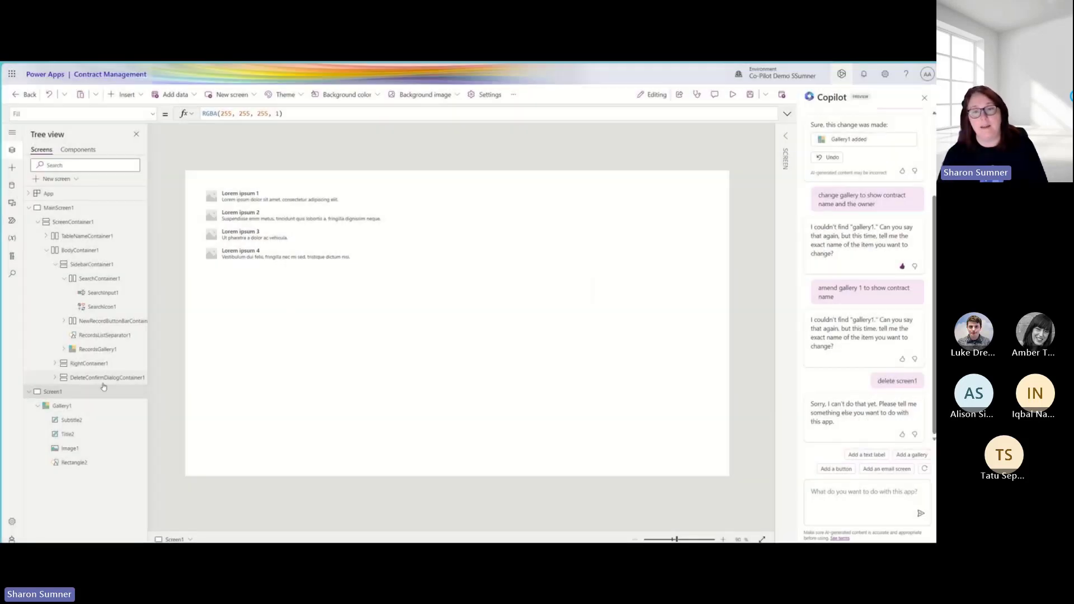
- Delete Screen1 from the app and select the Contract Managements title label on the main screen
right_click(71, 395)
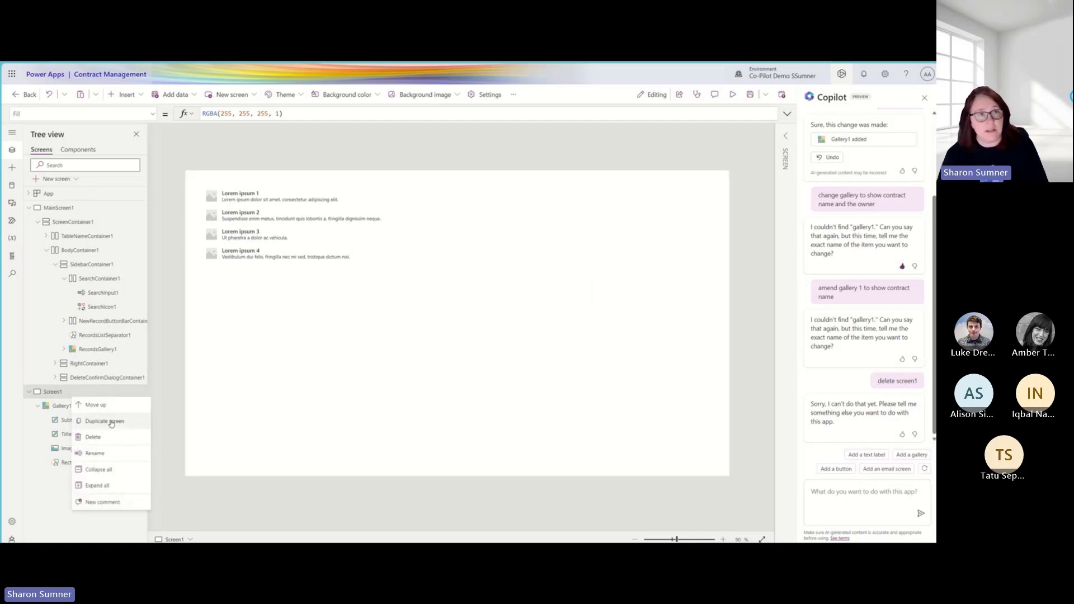
click(94, 438)
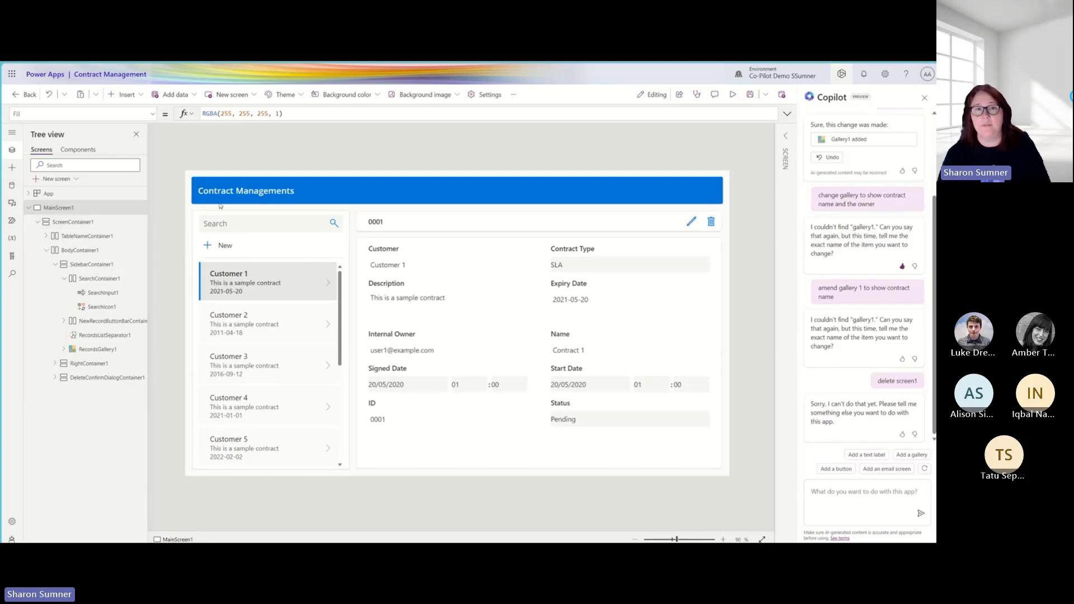
click(303, 193)
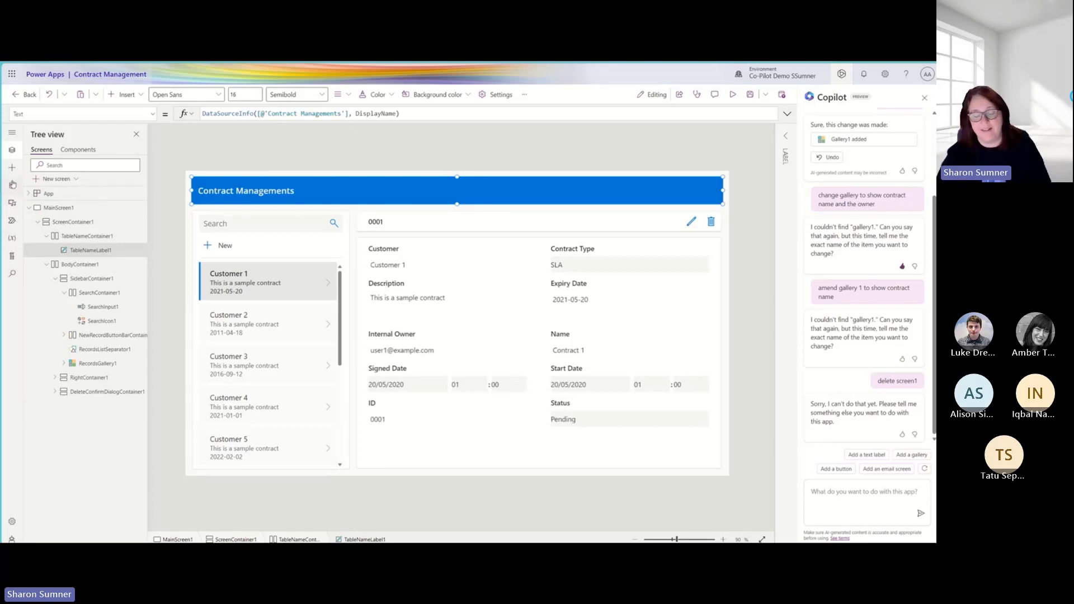
- Have Copilot add an email screen and a button on it, and move the button to the message area's lower-right corner
click(835, 491)
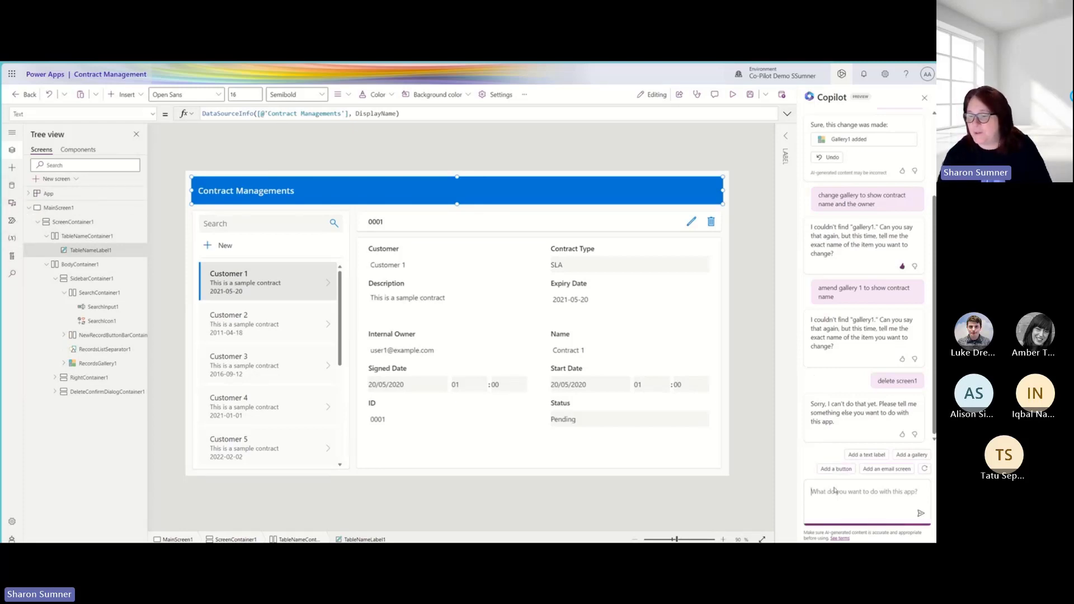
click(906, 471)
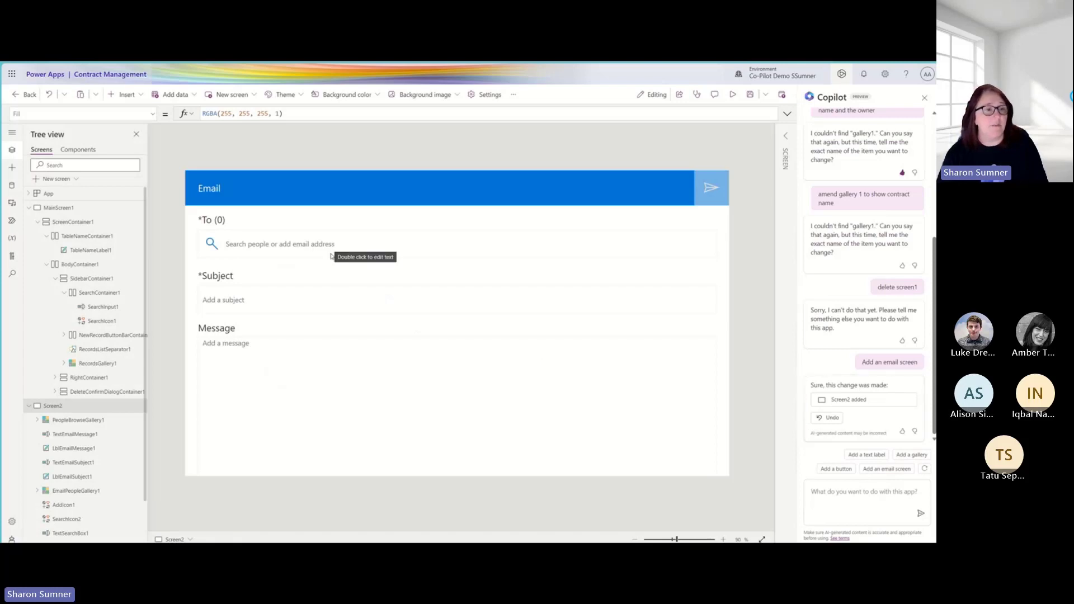
click(837, 470)
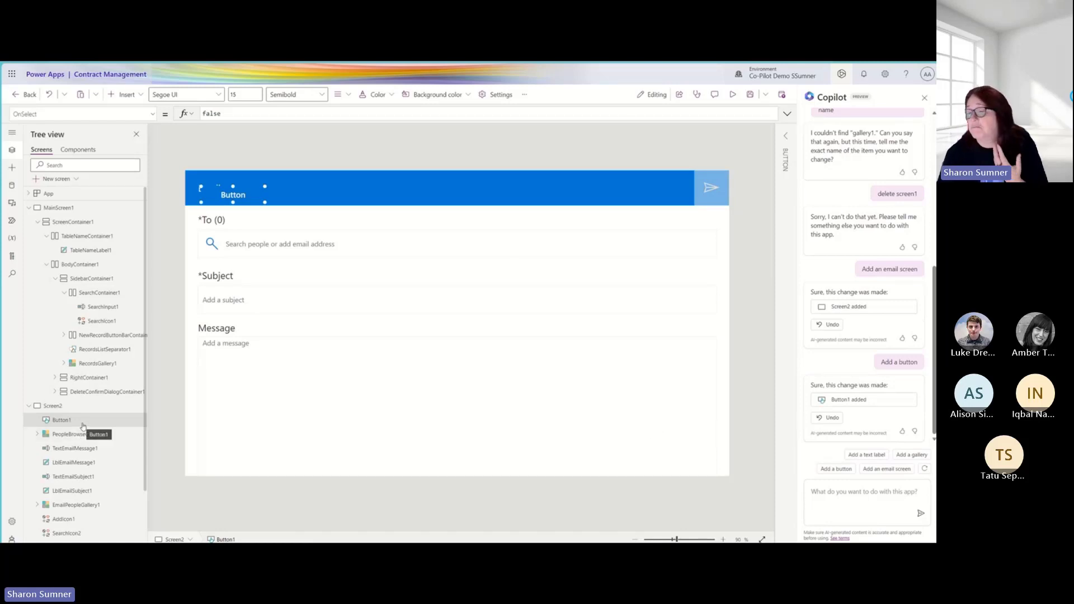
drag(253, 193, 671, 452)
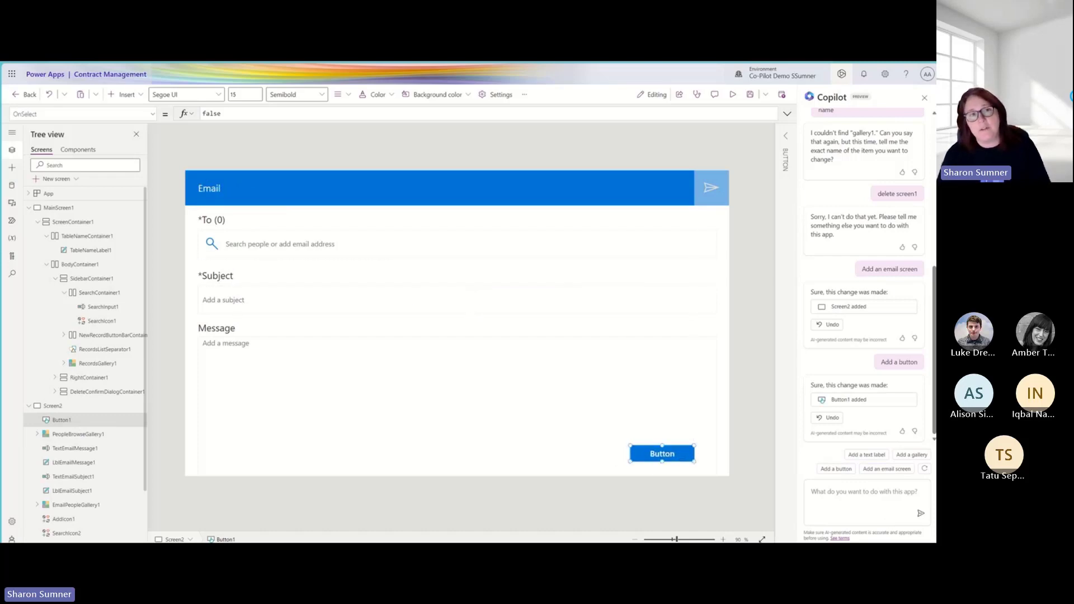
- Close the Copilot pane so the email screen has more editing space
click(886, 508)
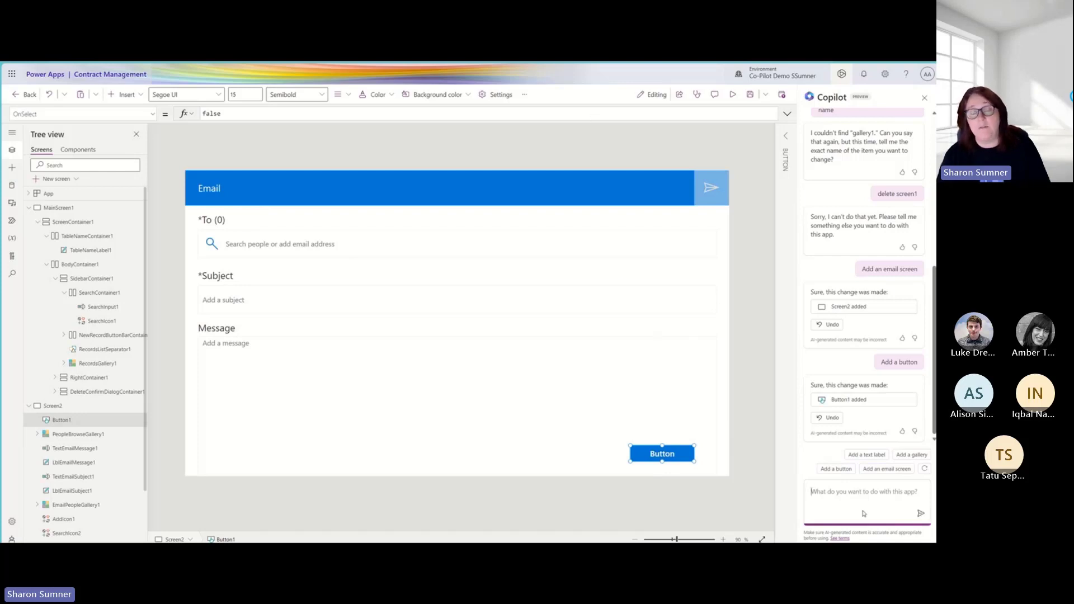
click(842, 74)
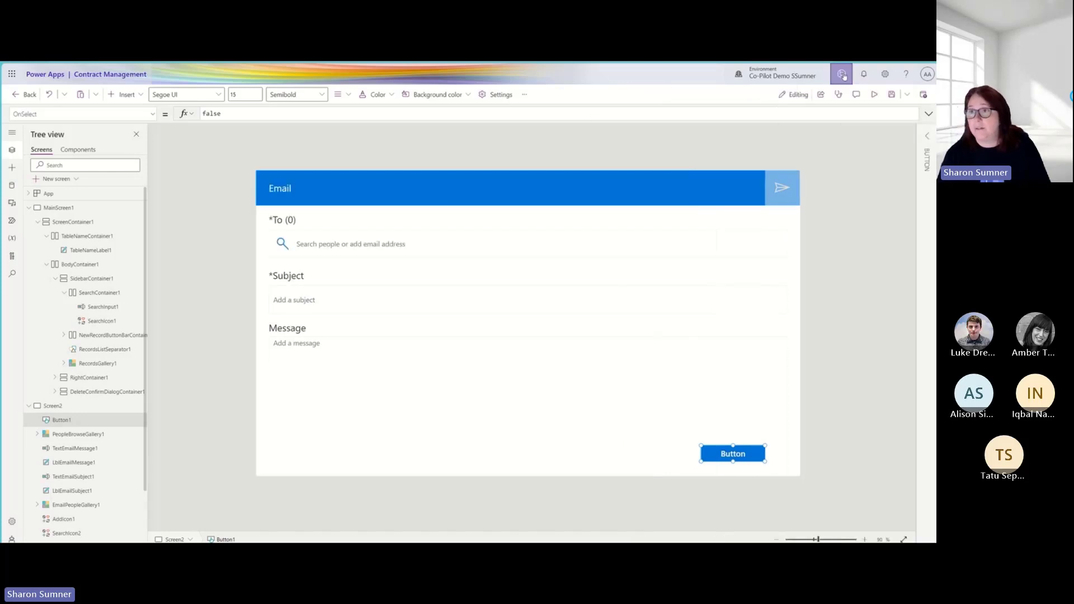
click(842, 74)
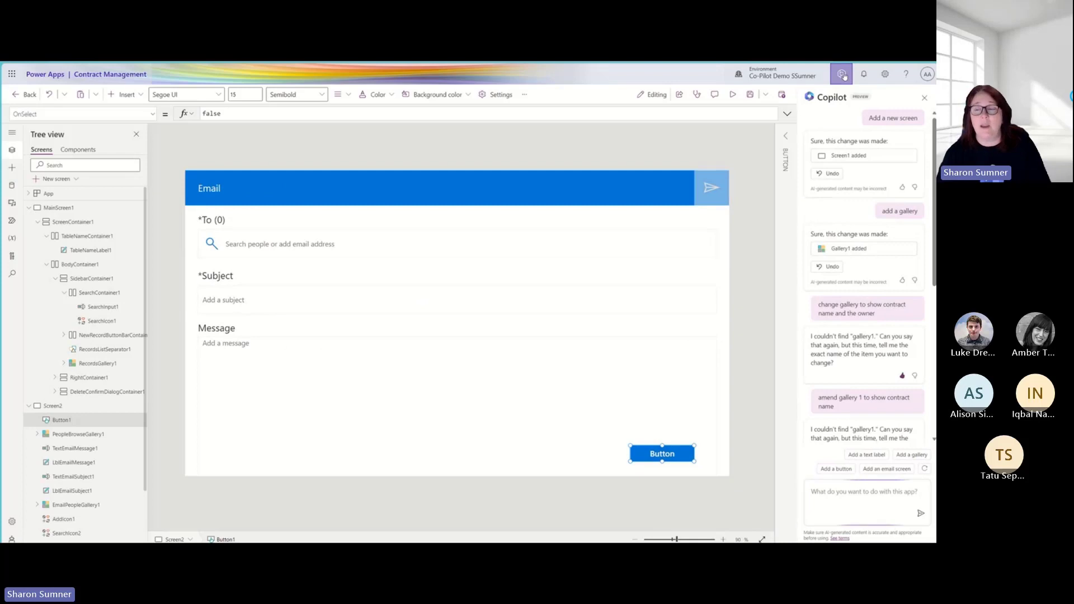
click(842, 74)
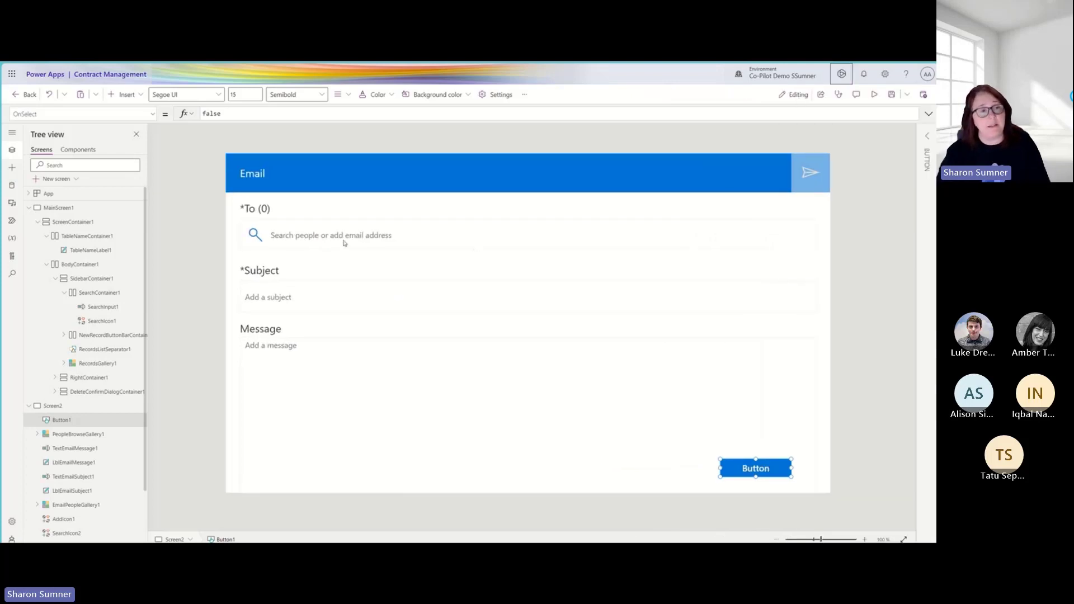
- Search the insertable controls for "copy"
click(12, 168)
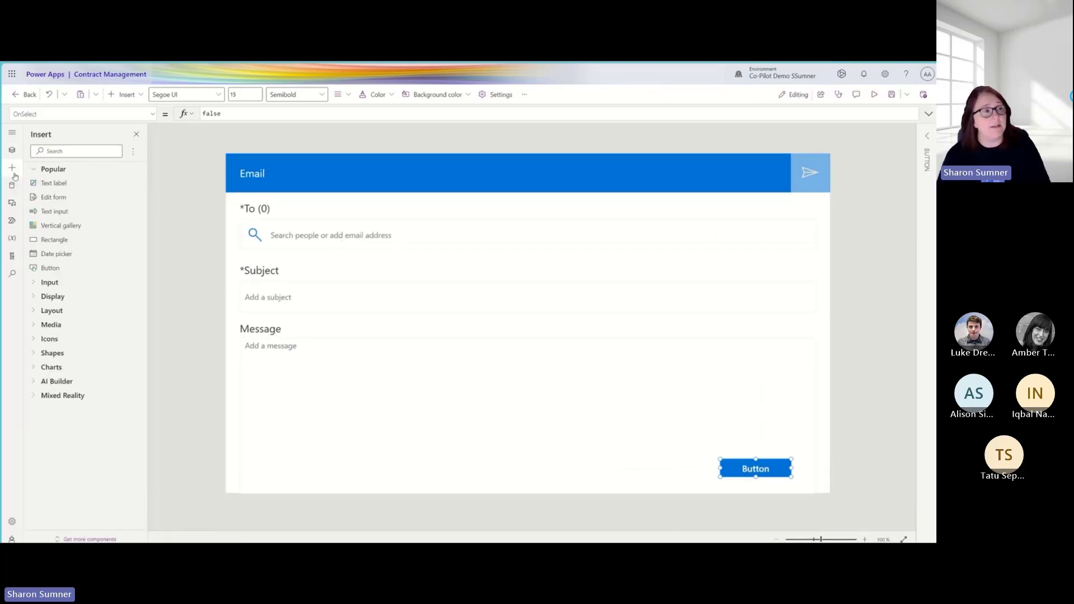
click(53, 151)
text(copy)
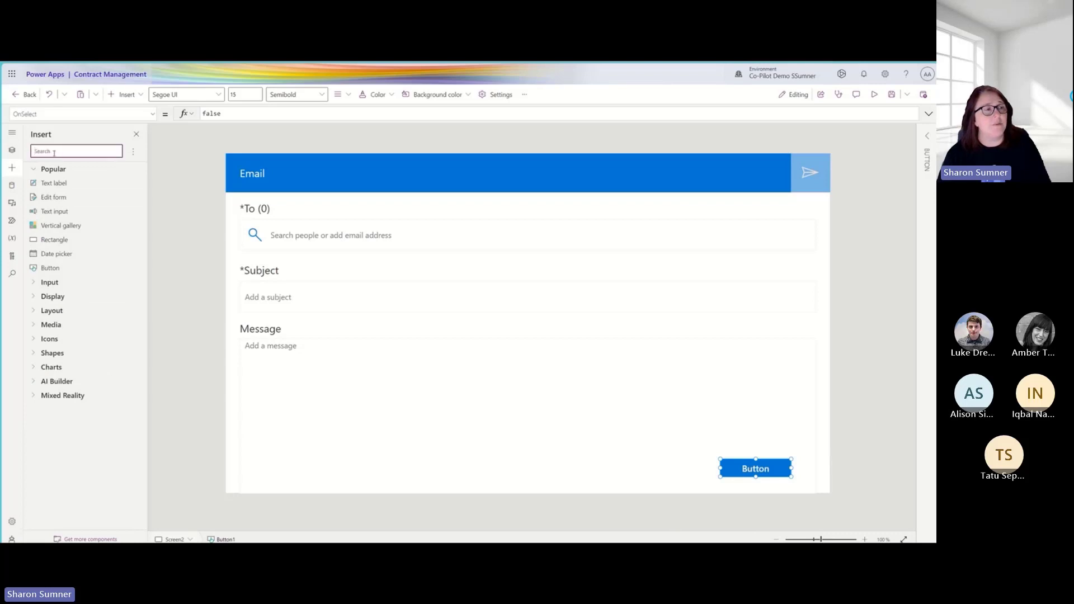